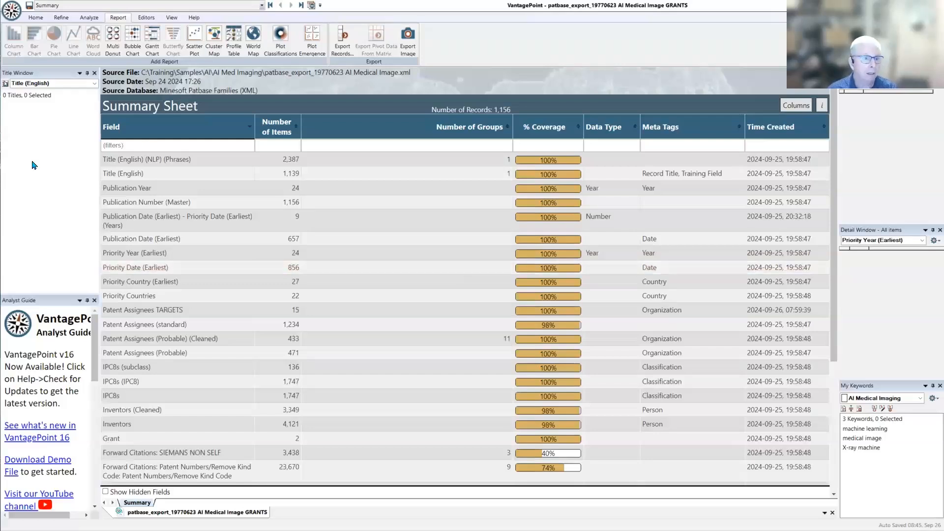
Import the additional fields Claims (count), Claims (Dependent) (count) and Claims (Independent) (count) into the dataset, choosing from all available fields.
{"action": "left_click", "coordinate": [60, 16]}
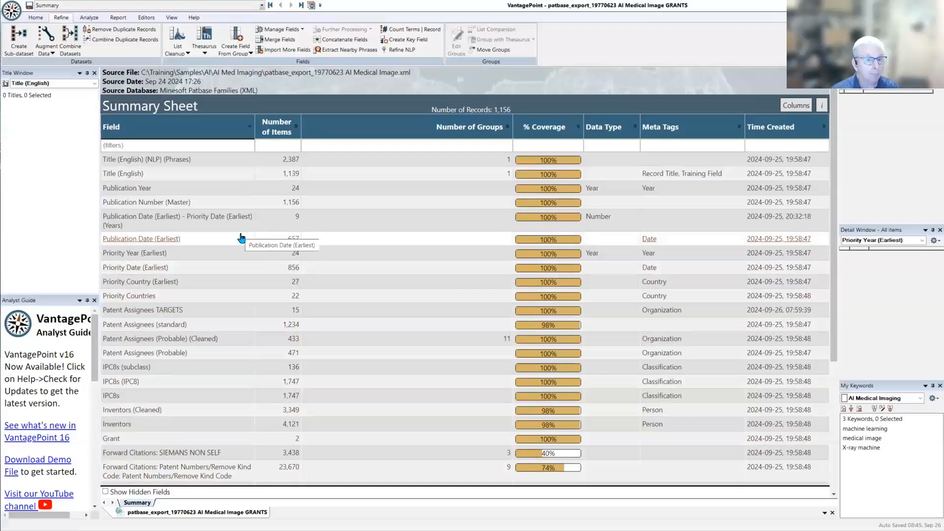
{"action": "left_click", "coordinate": [278, 51]}
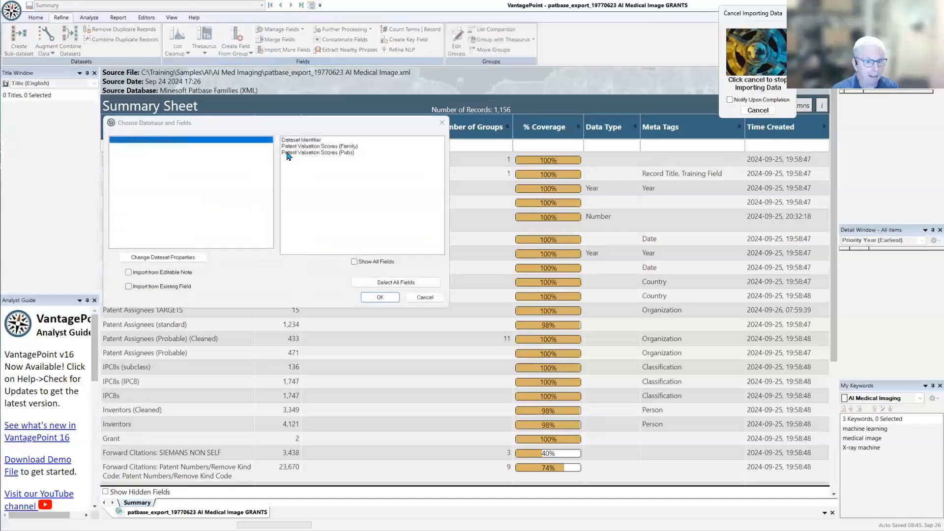
{"action": "left_click", "coordinate": [355, 263]}
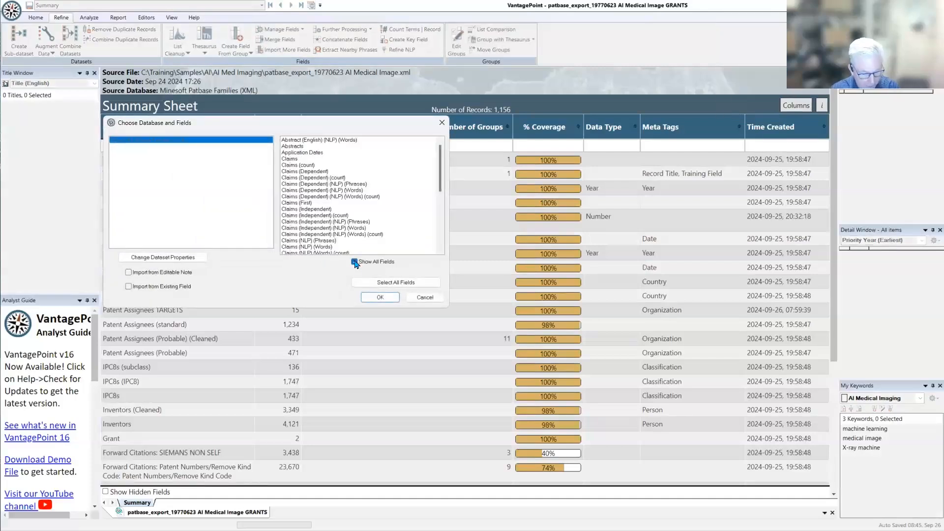
{"action": "left_click", "coordinate": [298, 166]}
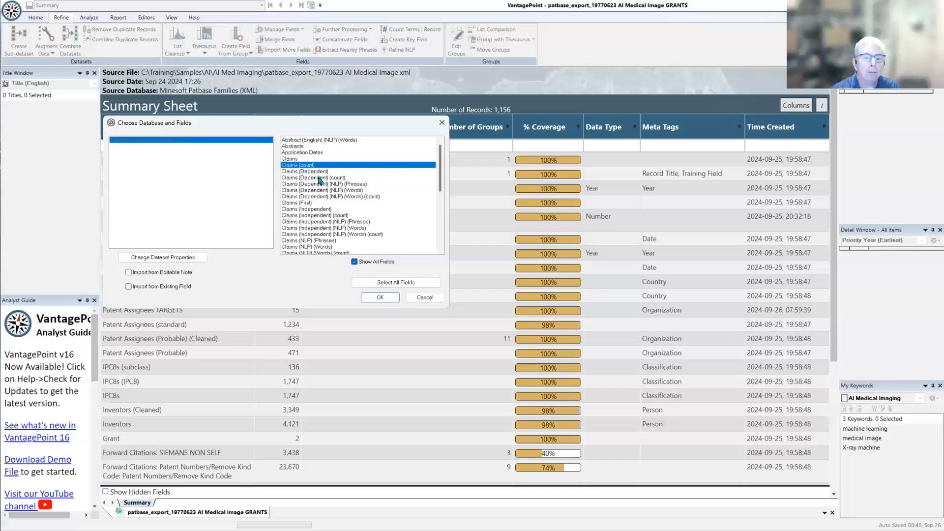
{"action": "left_click", "coordinate": [319, 178]}
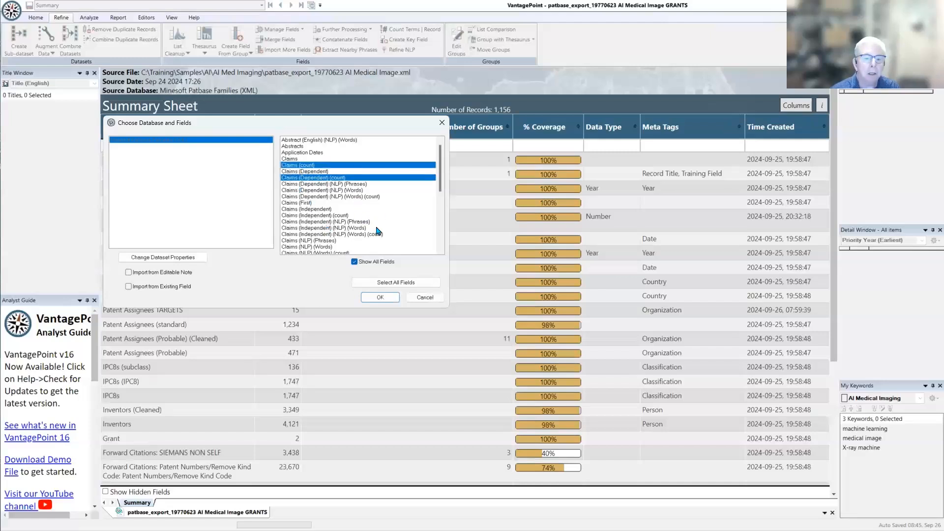
{"action": "left_click", "coordinate": [340, 216]}
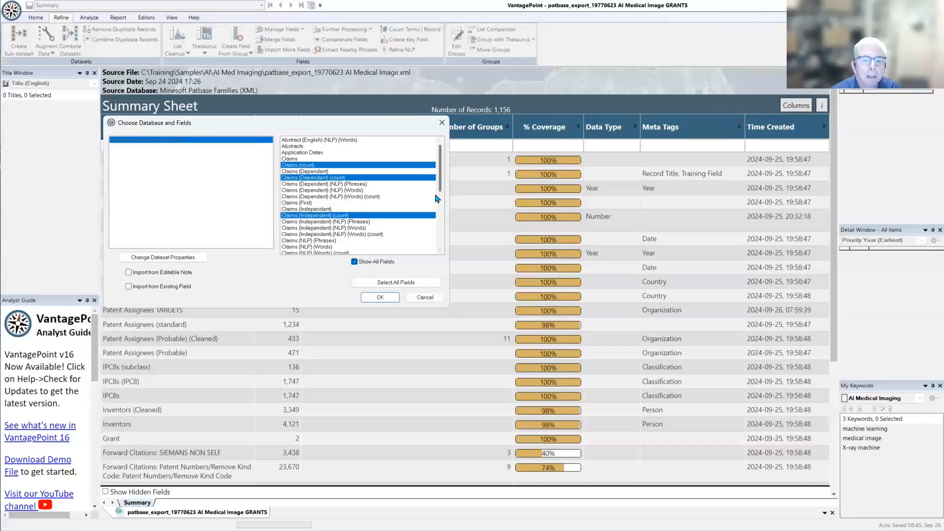
{"action": "left_click_drag", "start_coordinate": [440, 183], "coordinate": [440, 212]}
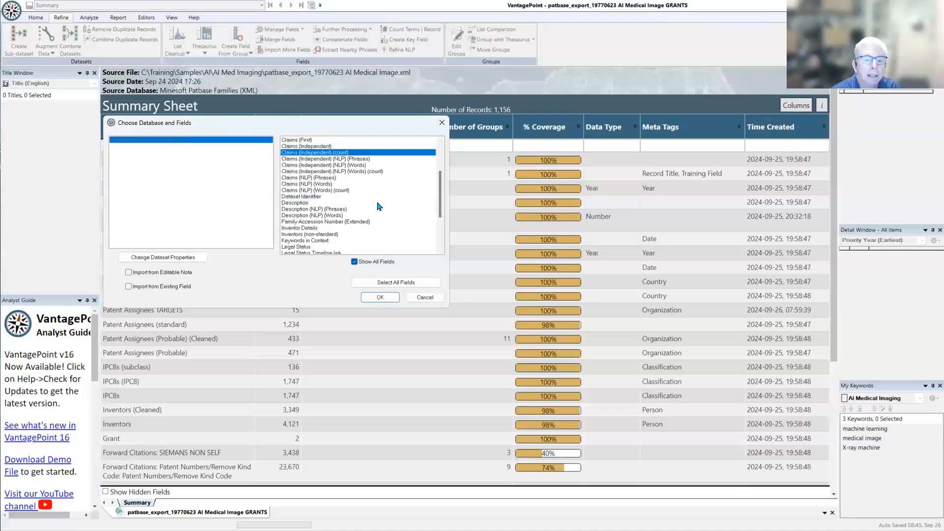
{"action": "left_click_drag", "start_coordinate": [440, 213], "coordinate": [441, 245]}
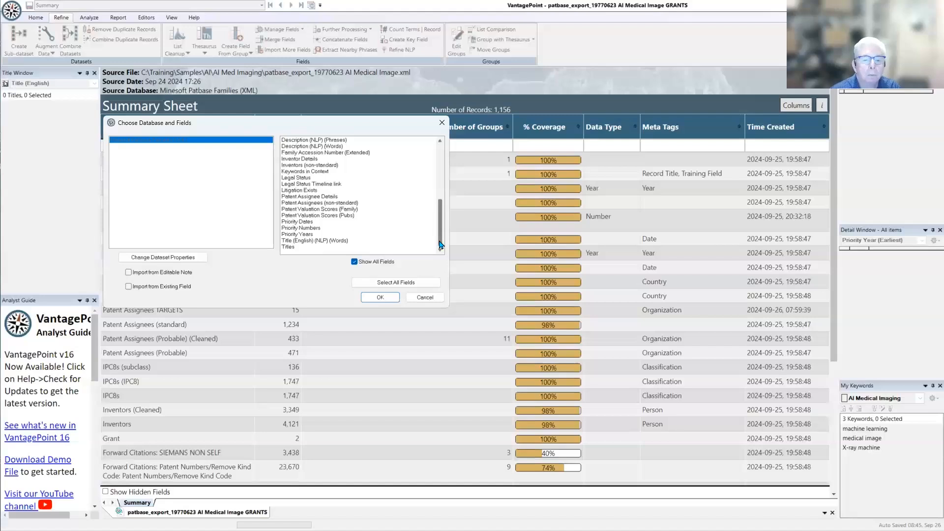
{"action": "left_click", "coordinate": [380, 297]}
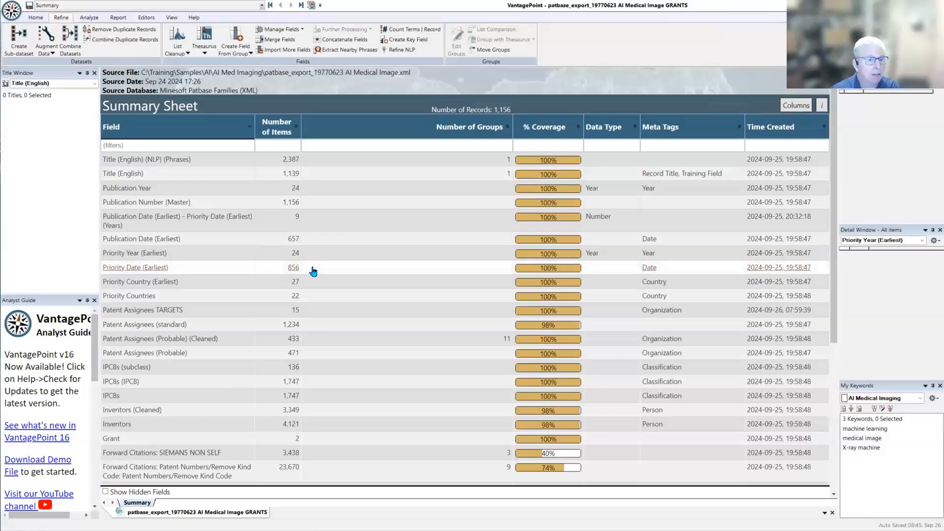
Filter the Summary Sheet's field names by "(cou" to locate the claim count fields.
{"action": "left_click", "coordinate": [163, 148]}
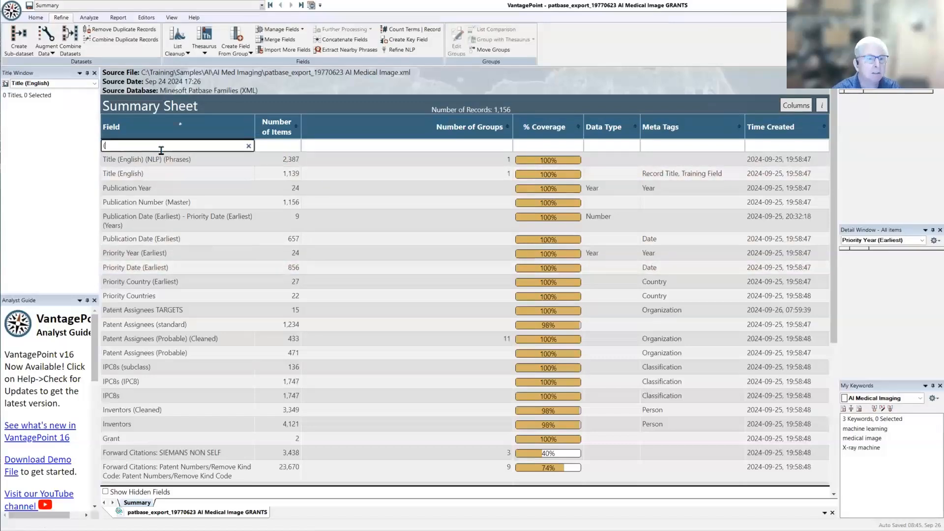
{"action": "type", "text": "cl"}
{"action": "key", "text": "BackSpace"}
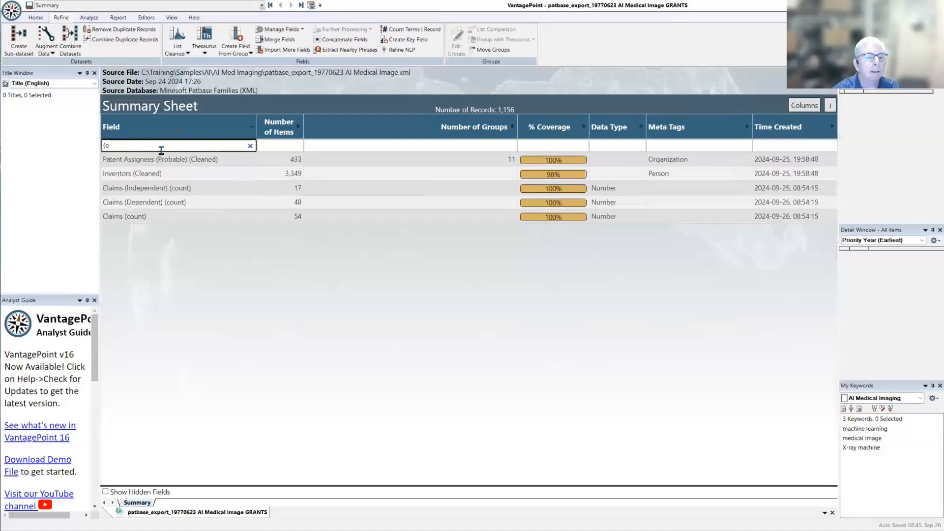
{"action": "type", "text": "ou"}
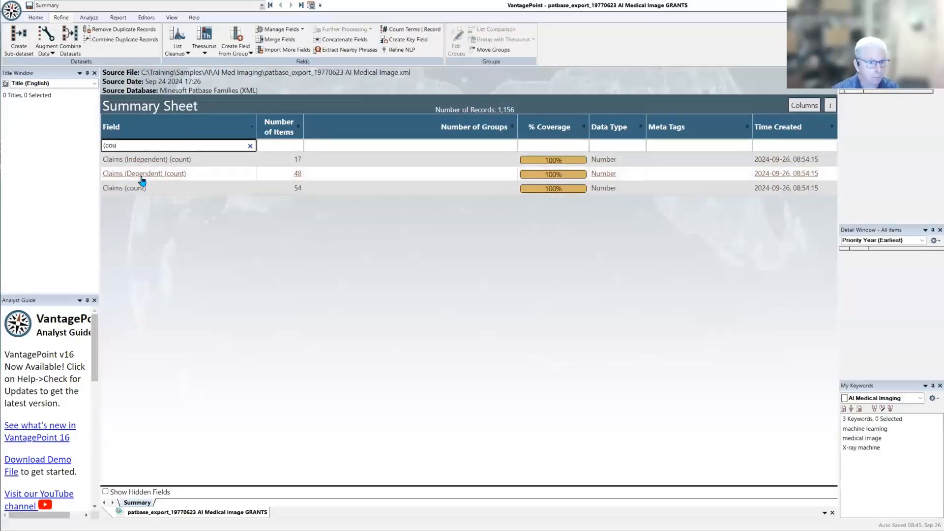
Open the Claims (Independent) (count) list and examine the title and assignee of the record with 28 independent claims.
{"action": "double_click", "coordinate": [123, 160]}
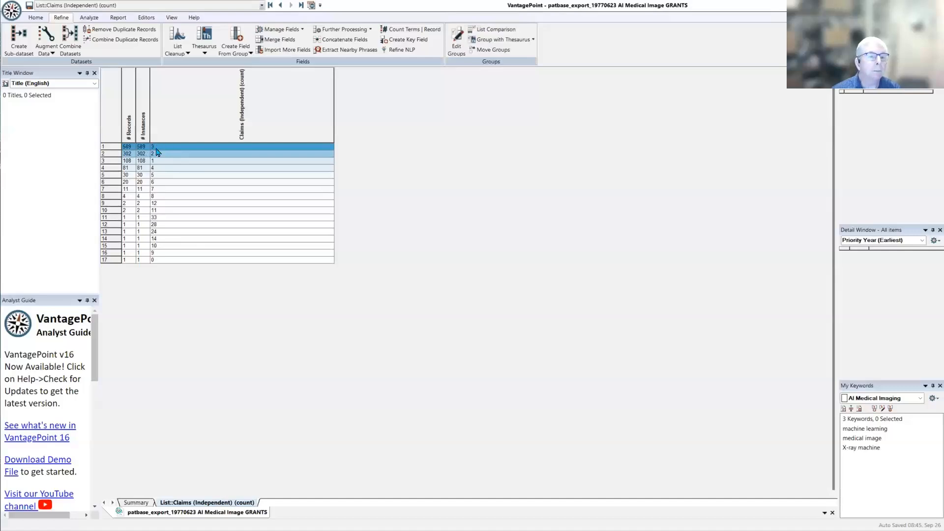
{"action": "left_click", "coordinate": [158, 226]}
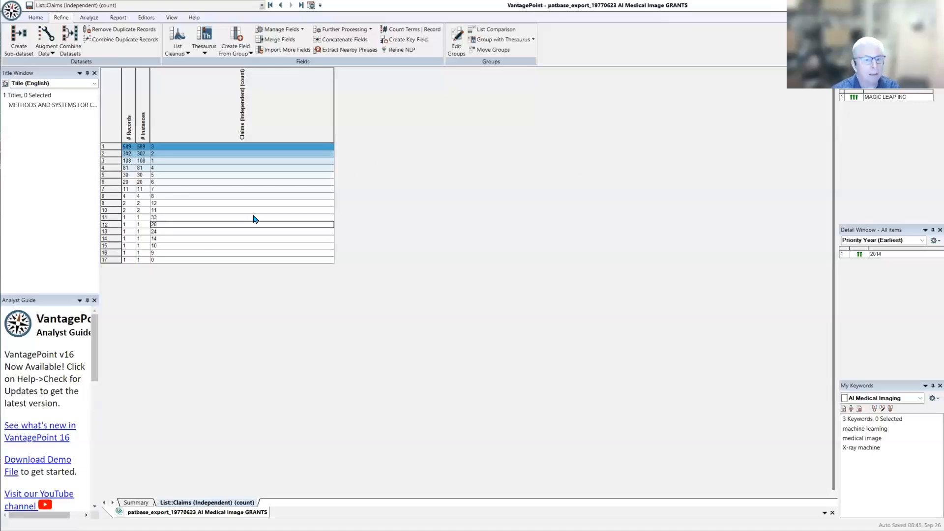
{"action": "scroll", "coordinate": [256, 218], "scroll_direction": "up", "scroll_amount": 5}
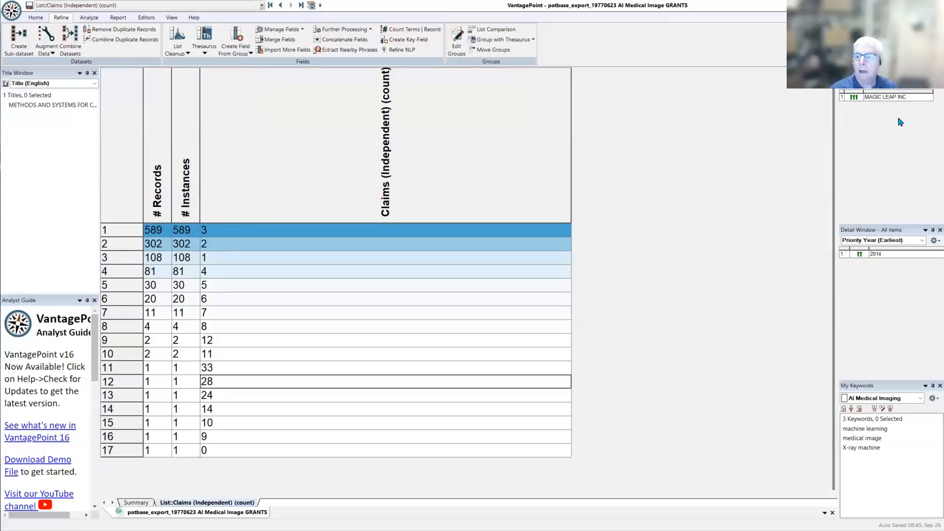
{"action": "scroll", "coordinate": [901, 116], "scroll_direction": "up", "scroll_amount": 3}
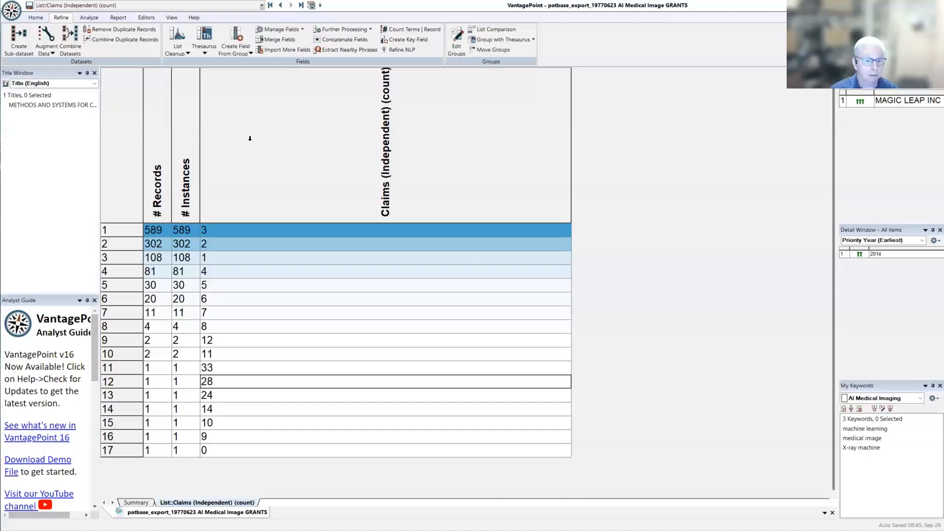
Clear the Summary Sheet's field filter and create a per-record count of unique terms from Inventors (Cleaned).
{"action": "left_click", "coordinate": [311, 5]}
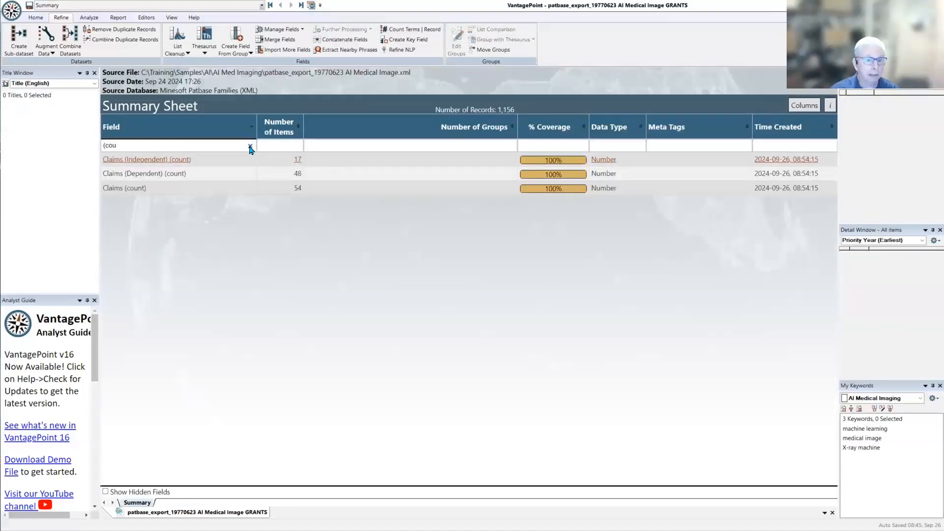
{"action": "left_click", "coordinate": [250, 146]}
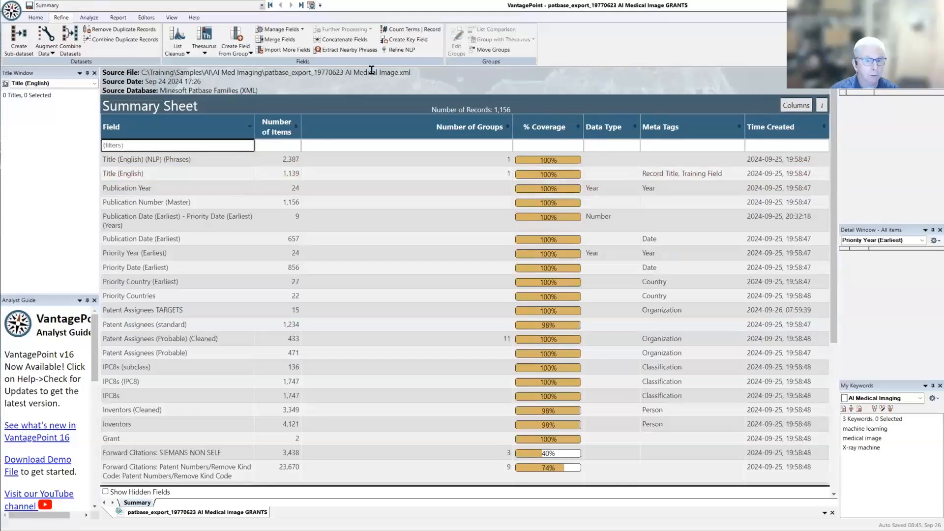
{"action": "left_click", "coordinate": [414, 29]}
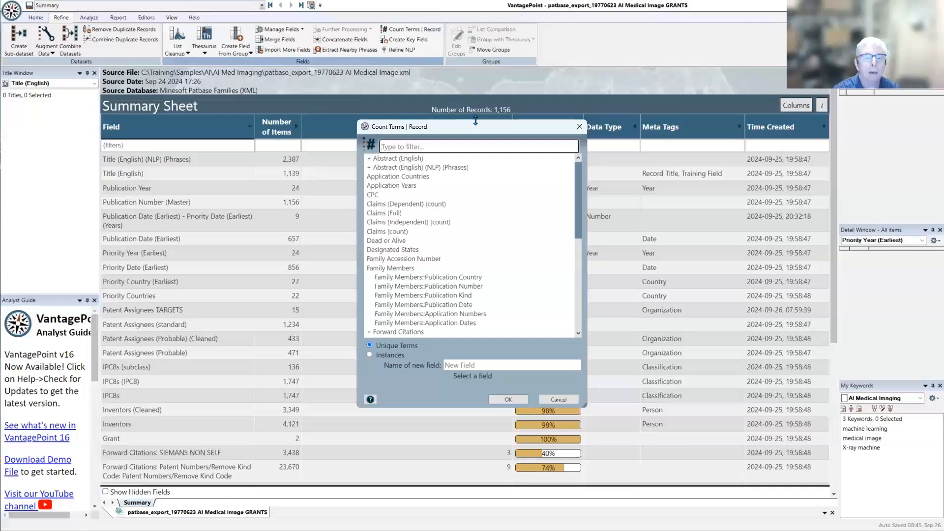
{"action": "type", "text": "clean"}
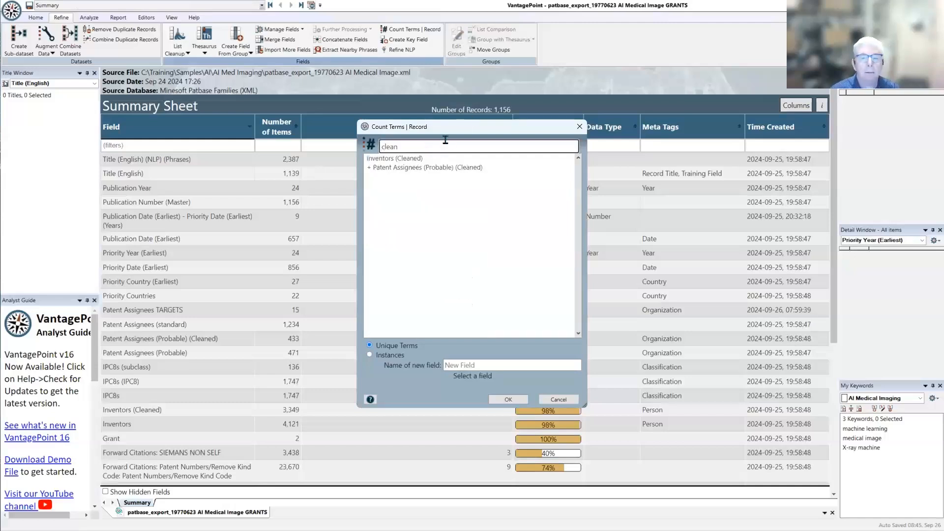
{"action": "left_click", "coordinate": [391, 158]}
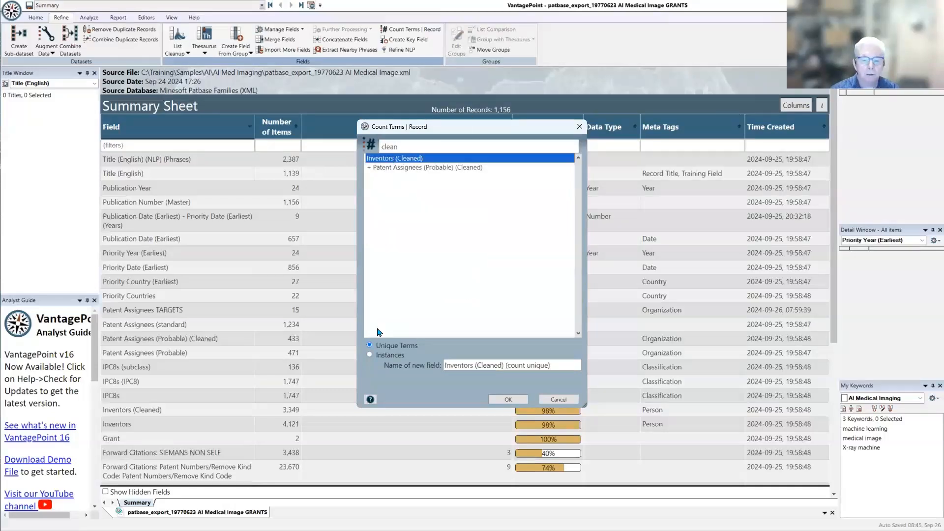
{"action": "left_click", "coordinate": [511, 399]}
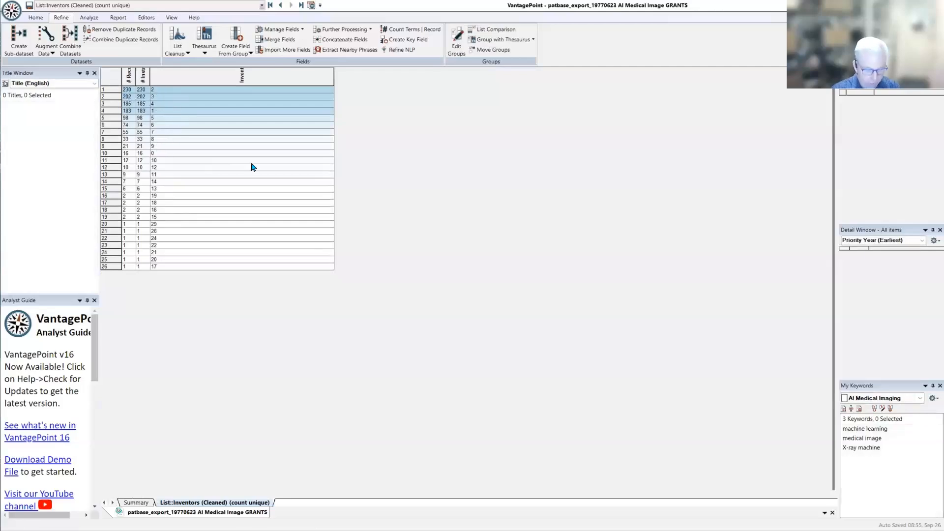
{"action": "scroll", "coordinate": [249, 178], "scroll_direction": "up", "scroll_amount": 4}
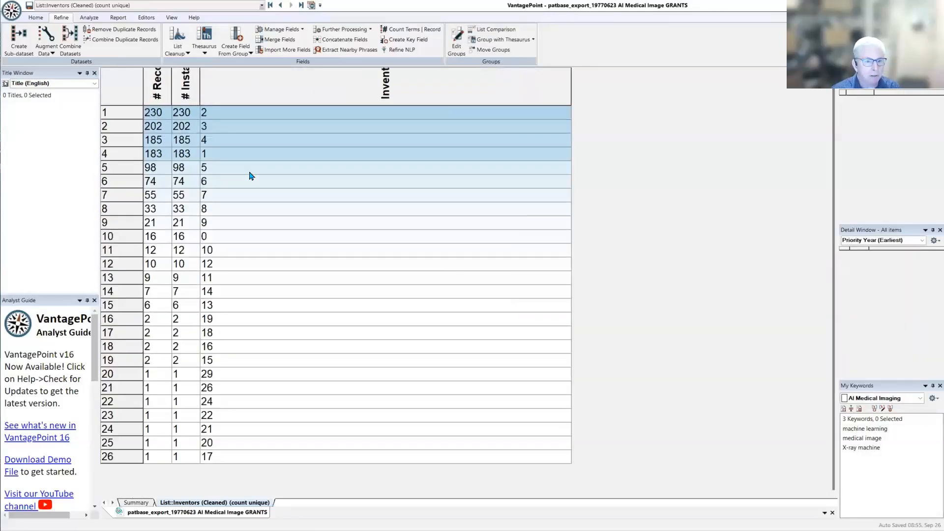
Create a new field counting the unique IPC8s terms per record, keeping the suggested field name.
{"action": "left_click", "coordinate": [270, 6]}
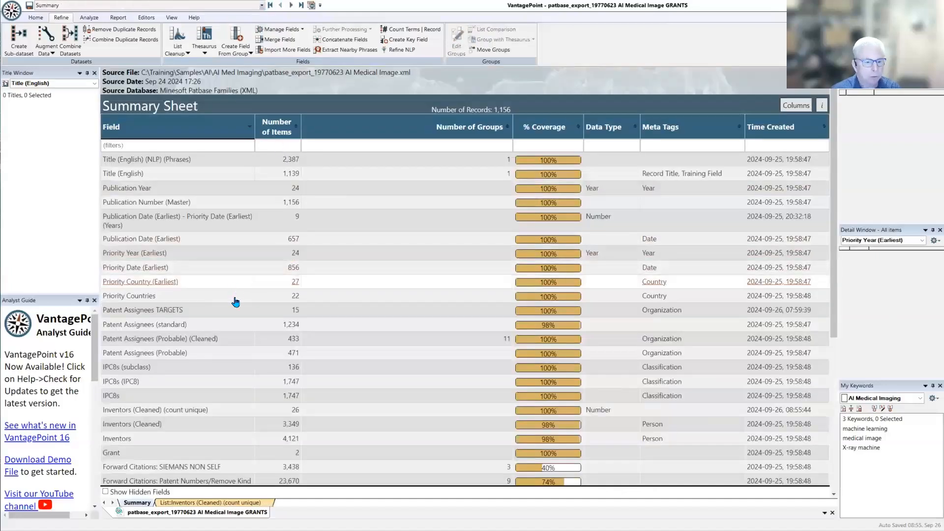
{"action": "left_click", "coordinate": [394, 30]}
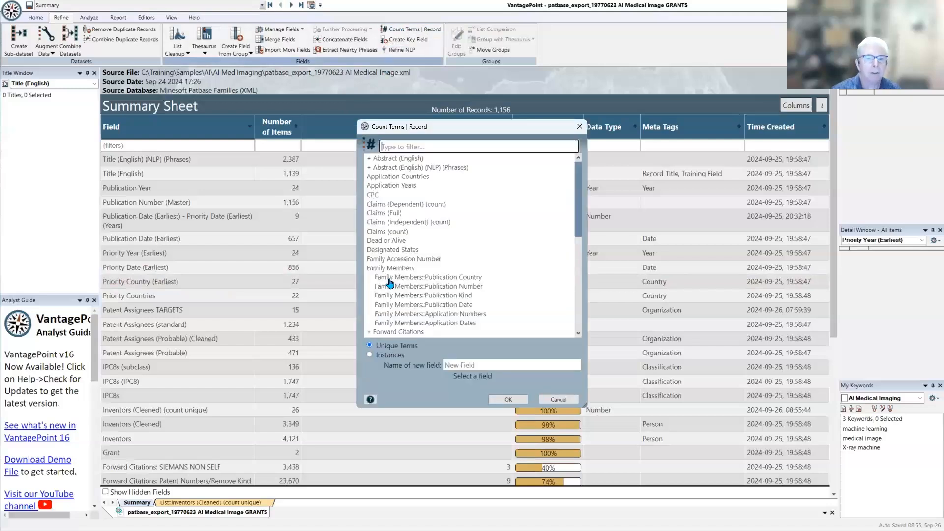
{"action": "left_click", "coordinate": [428, 145]}
{"action": "type", "text": "ip"}
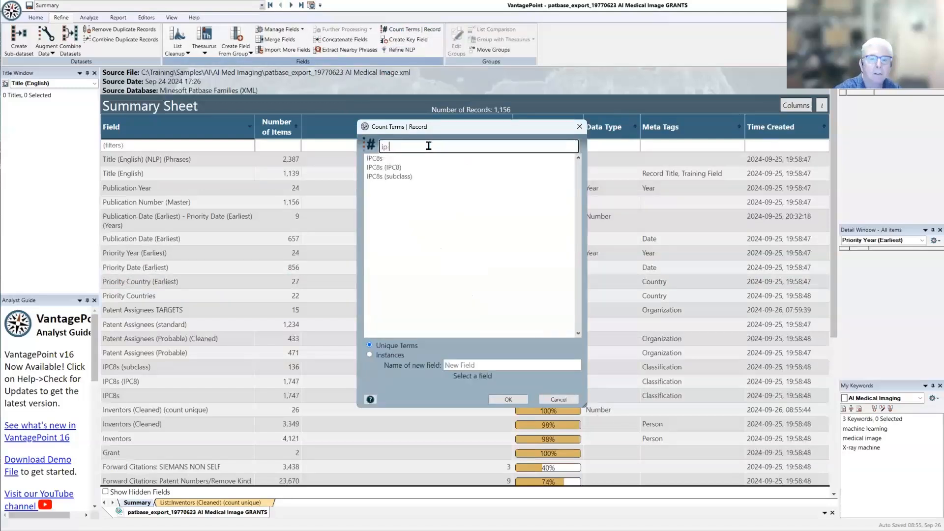
{"action": "type", "text": "c"}
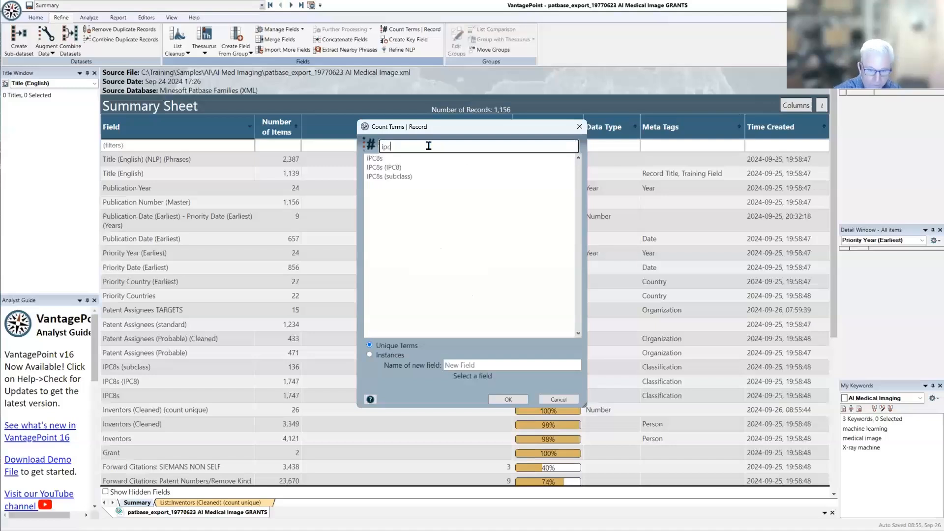
{"action": "left_click", "coordinate": [376, 159]}
{"action": "left_click", "coordinate": [509, 400]}
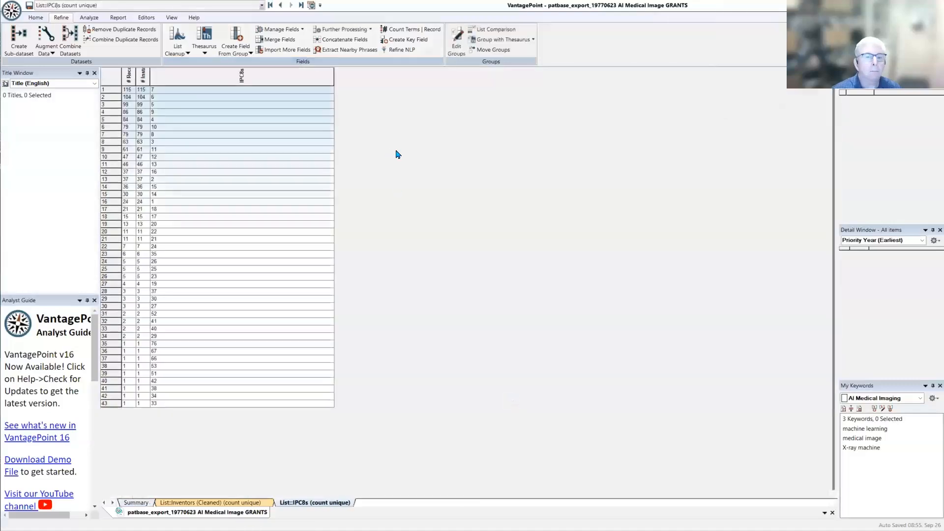
Create a per-record count field of unique terms from IPC8s (subclass), keeping the suggested field name.
{"action": "left_click", "coordinate": [399, 30]}
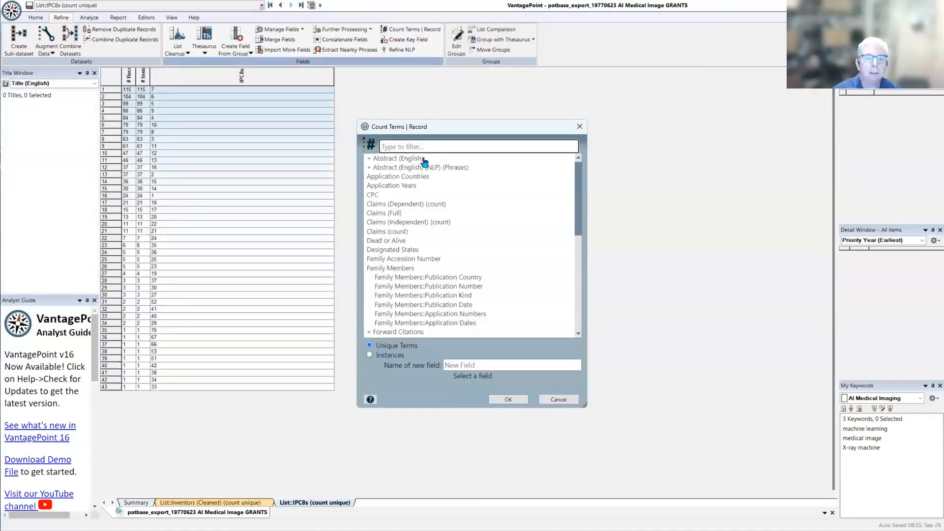
{"action": "left_click", "coordinate": [431, 148]}
{"action": "type", "text": "ipc"}
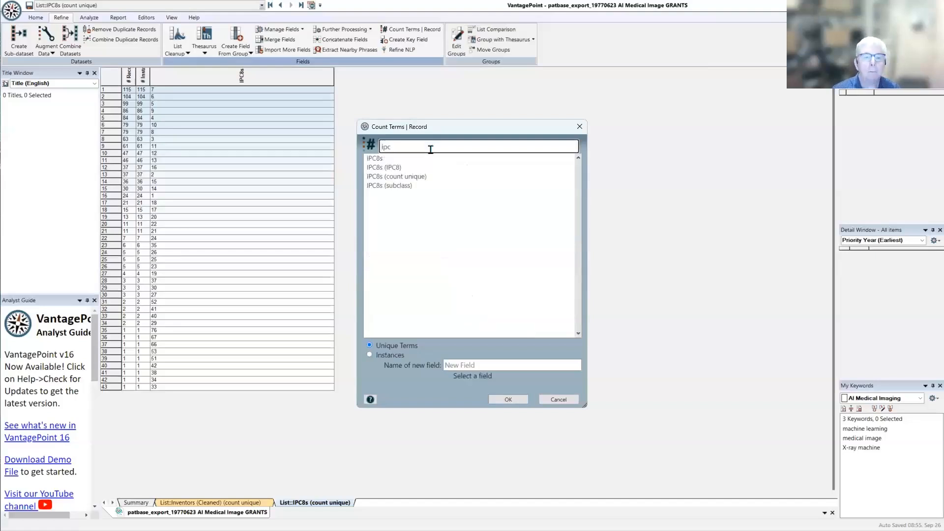
{"action": "left_click", "coordinate": [380, 186]}
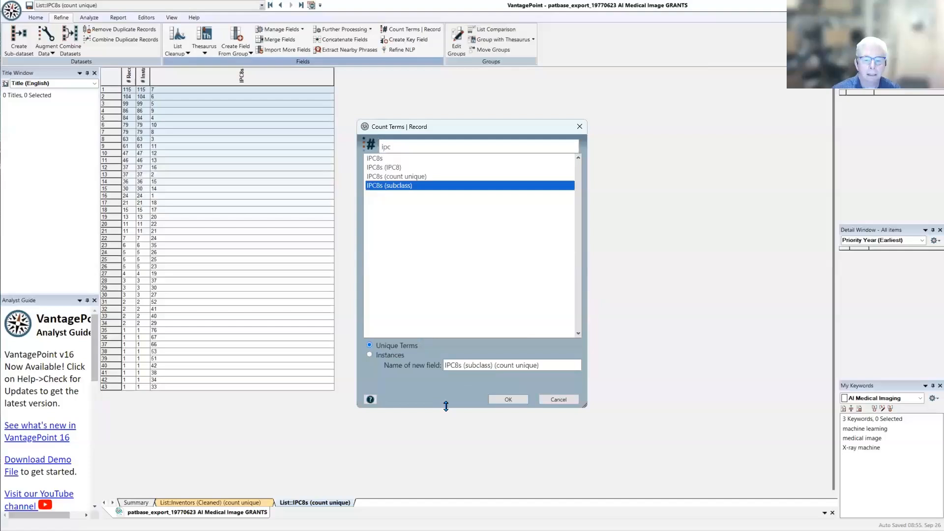
{"action": "left_click", "coordinate": [508, 400]}
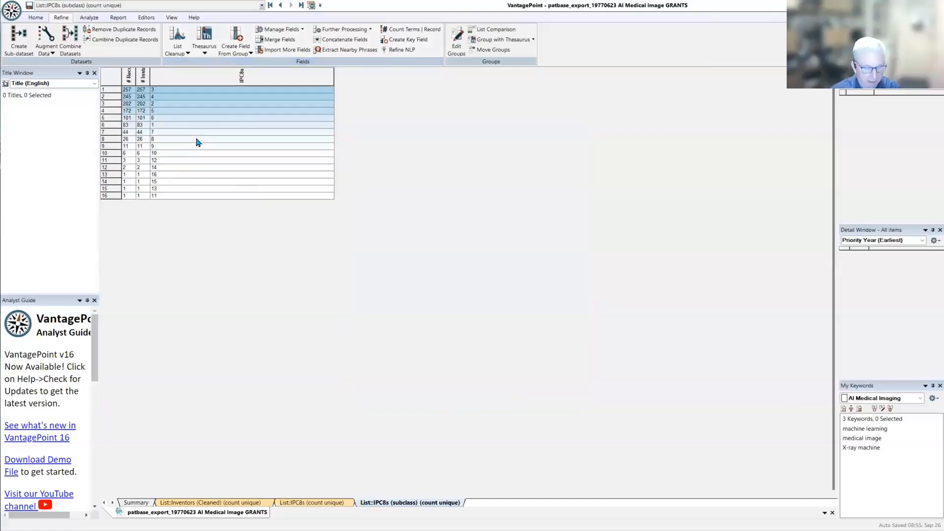
Examine the records behind the IPC8s subclass counts by selecting the first three rows, followed by the whole list.
{"action": "scroll", "coordinate": [197, 142], "scroll_direction": "up", "scroll_amount": 9}
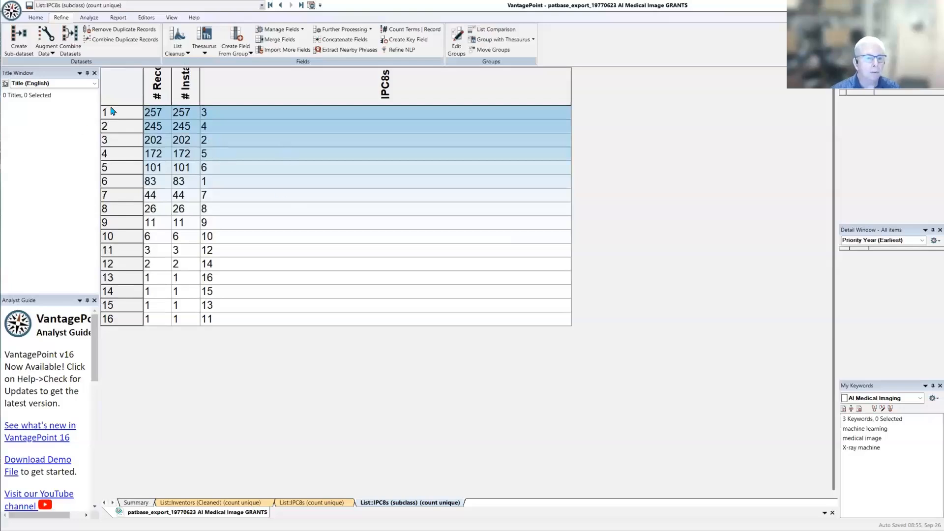
{"action": "left_click_drag", "start_coordinate": [116, 111], "coordinate": [111, 142]}
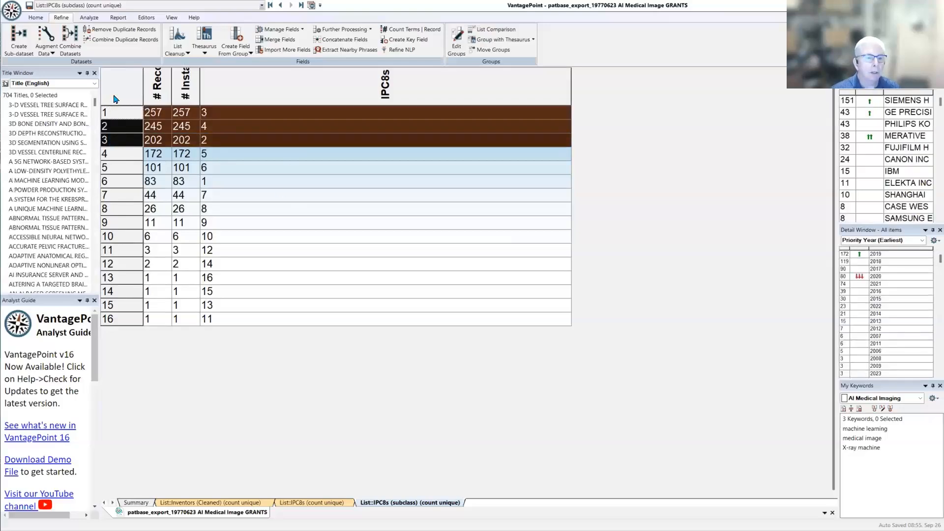
{"action": "left_click", "coordinate": [132, 98]}
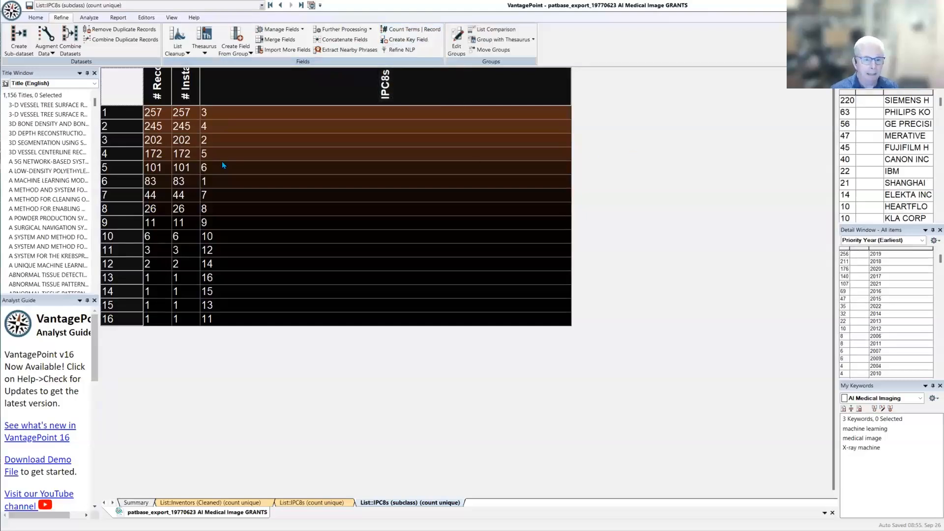
Close the open list sheets to return to the Summary Sheet, and view the Statistics setup without running it.
{"action": "left_click", "coordinate": [312, 6]}
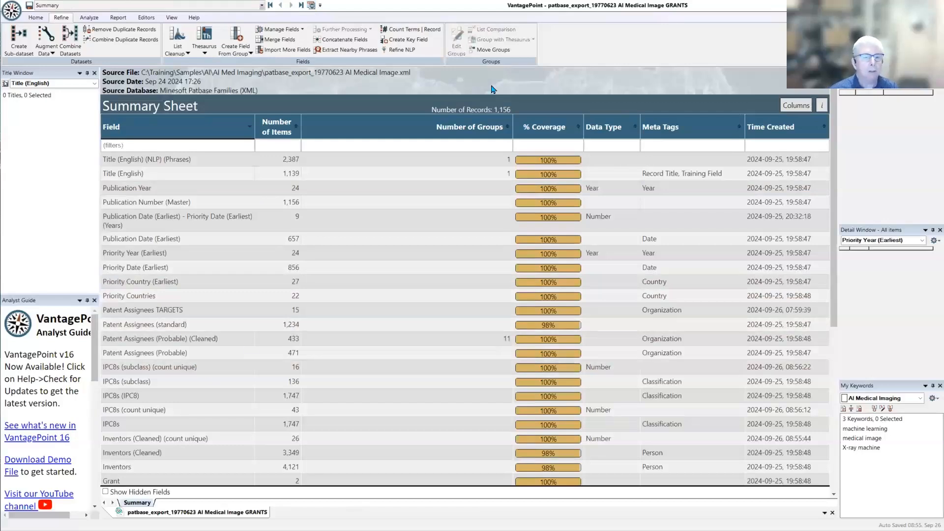
{"action": "left_click", "coordinate": [84, 19]}
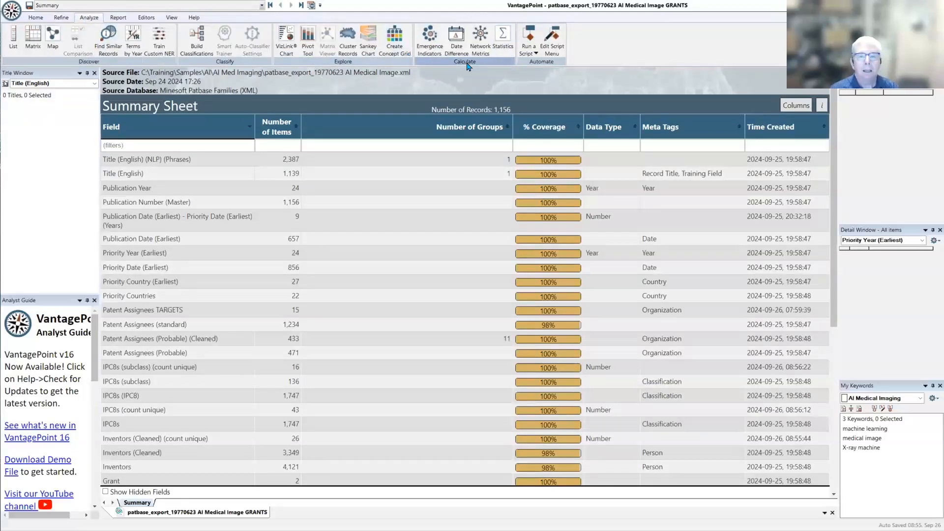
{"action": "left_click", "coordinate": [503, 38]}
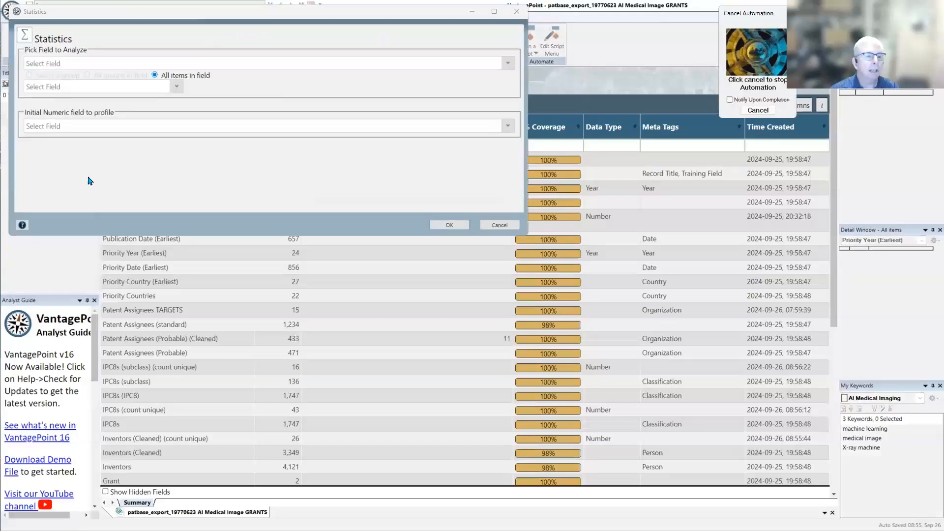
{"action": "left_click", "coordinate": [516, 11]}
Create a date-difference field in years from Priority Date (Earliest) to the fixed date 09/26/2024, and check the records of its first rows.
{"action": "left_click", "coordinate": [456, 39]}
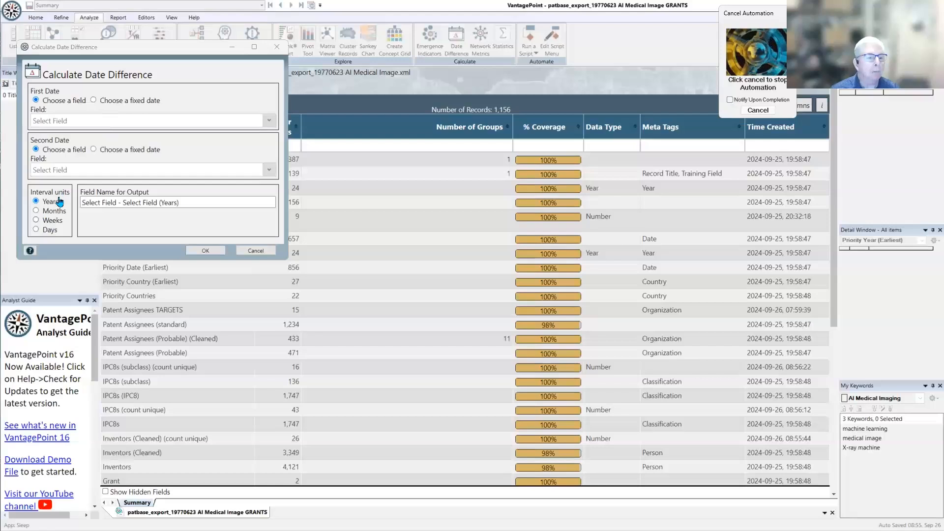
{"action": "left_click", "coordinate": [89, 120]}
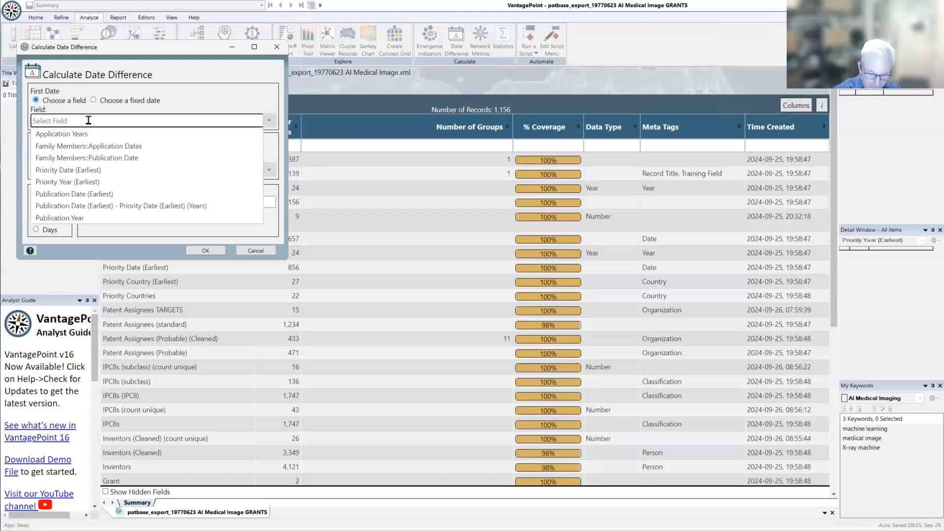
{"action": "left_click", "coordinate": [69, 170]}
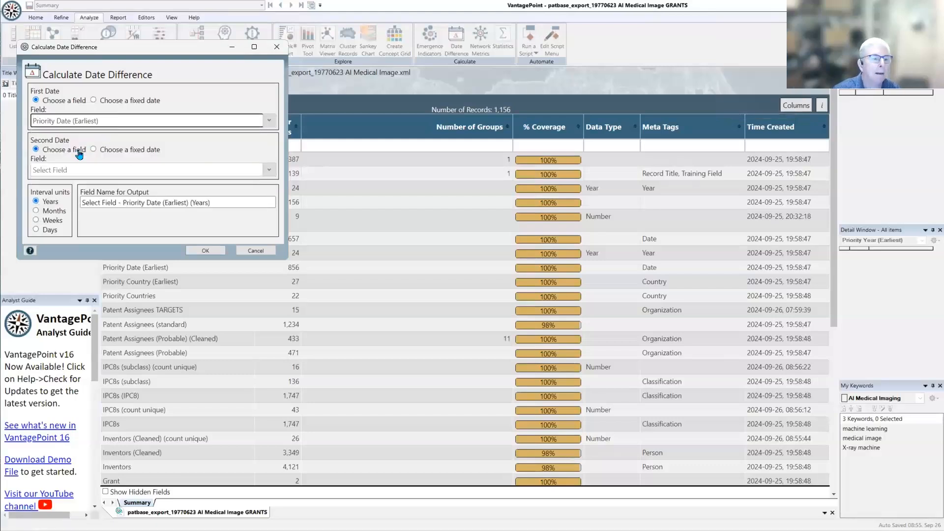
{"action": "left_click", "coordinate": [93, 150]}
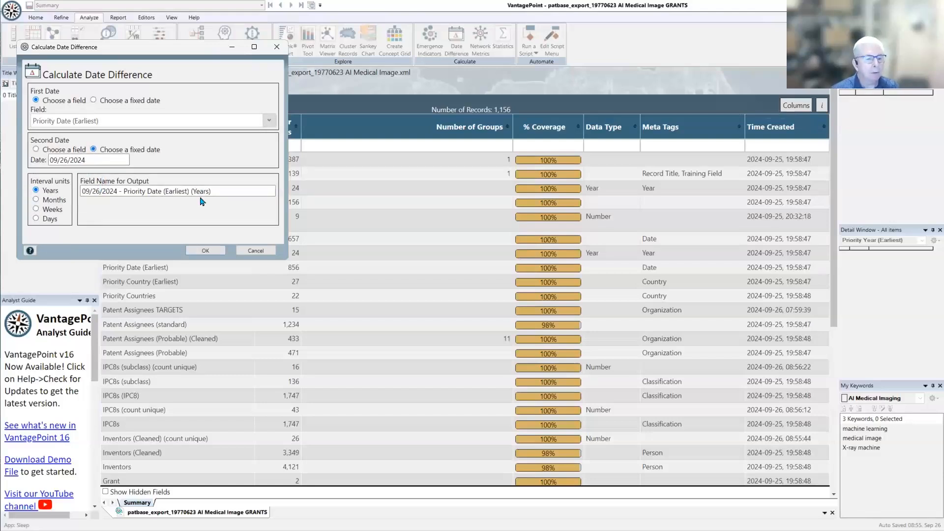
{"action": "left_click", "coordinate": [206, 251]}
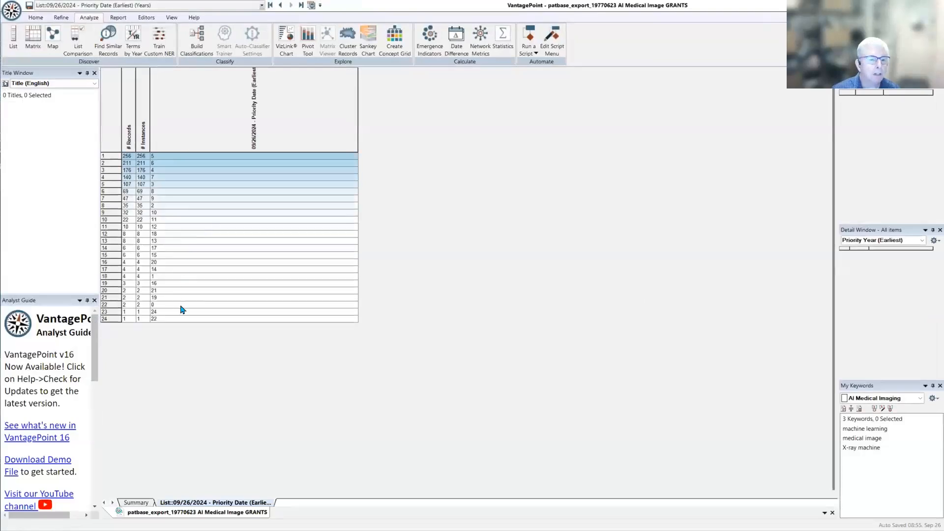
{"action": "left_click", "coordinate": [155, 162]}
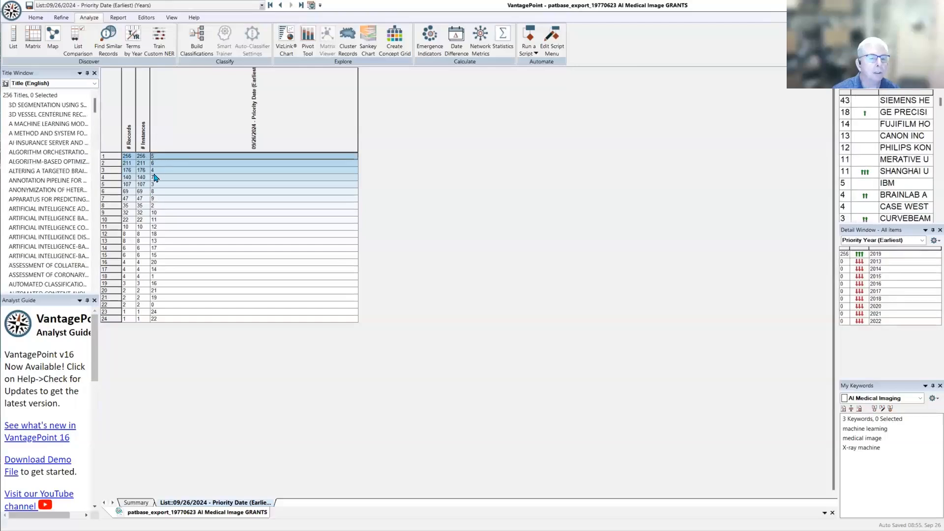
{"action": "left_click", "coordinate": [158, 163]}
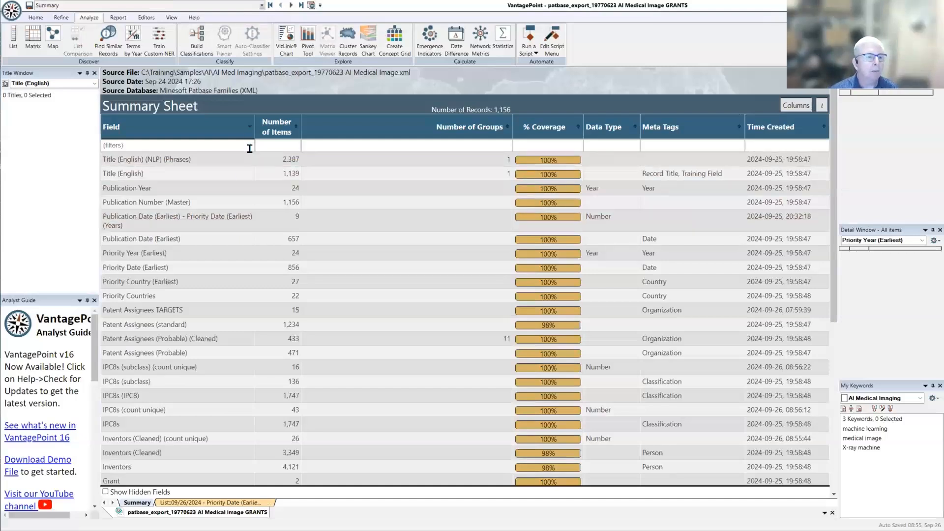
Create a co-occurrence matrix with Patent Assignees TARGETS as rows and 09/26/2024 - Priority Date (Earliest) (Years) as columns.
{"action": "left_click", "coordinate": [33, 42]}
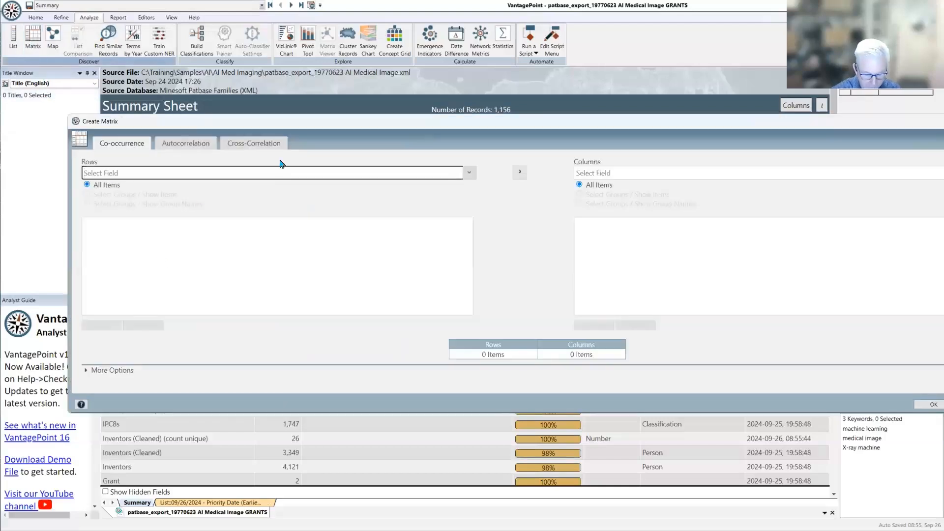
{"action": "type", "text": "tar"}
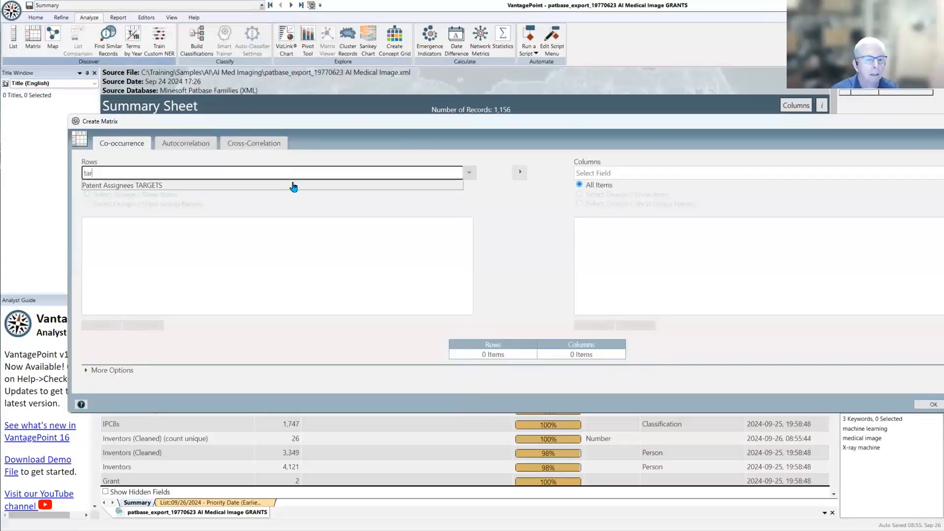
{"action": "left_click", "coordinate": [294, 186]}
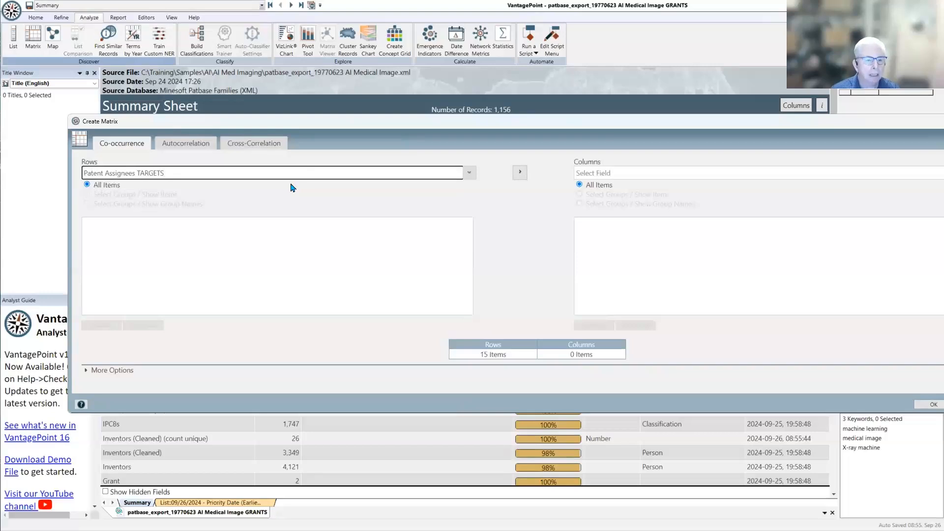
{"action": "left_click", "coordinate": [657, 172]}
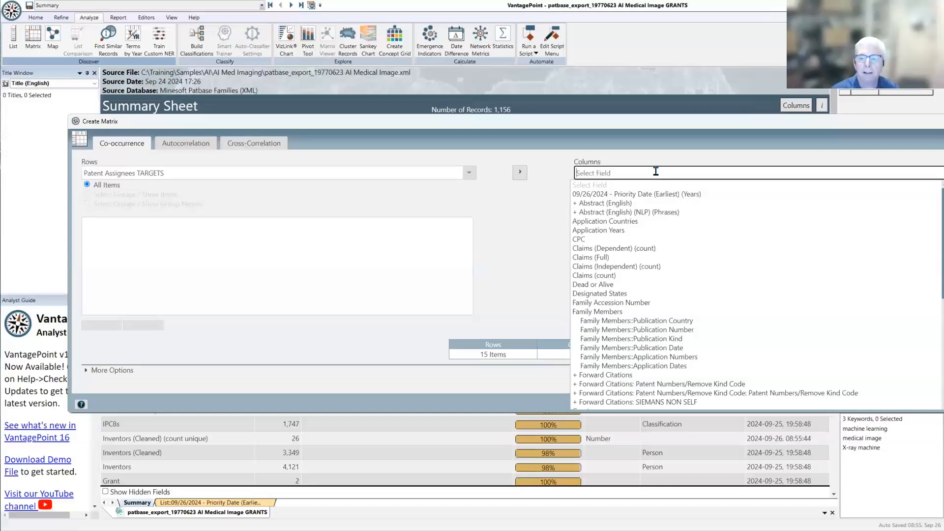
{"action": "left_click", "coordinate": [658, 195]}
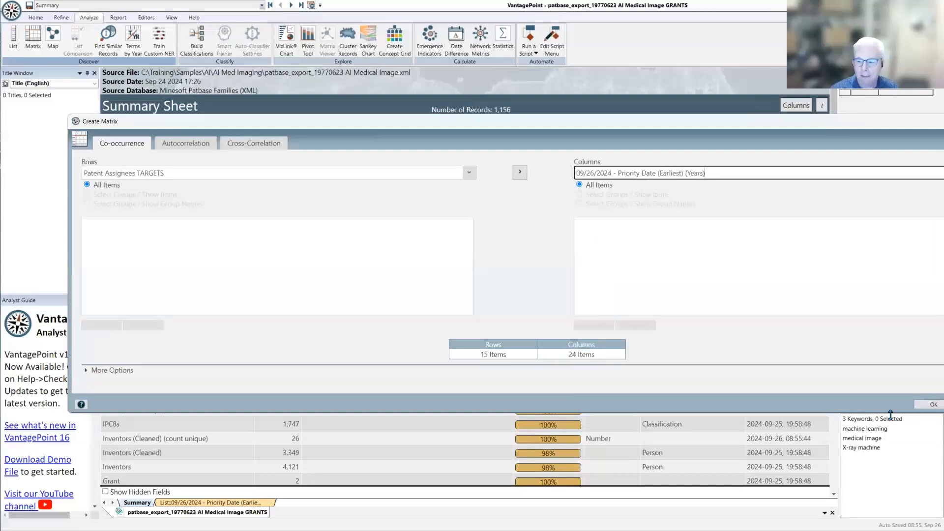
{"action": "left_click", "coordinate": [922, 404]}
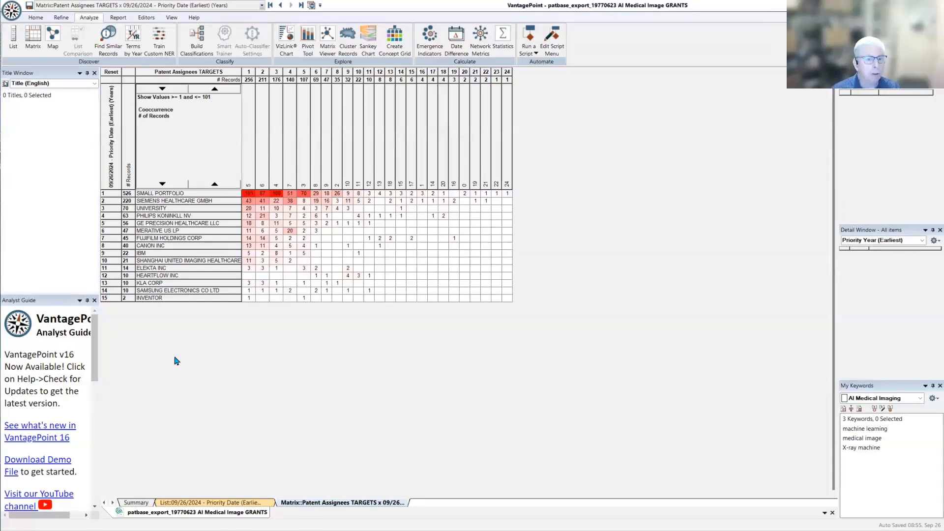
Review the records of the small portfolio, Siemens, university and inventor rows, and sort the matrix columns by ascending years.
{"action": "left_click", "coordinate": [143, 194]}
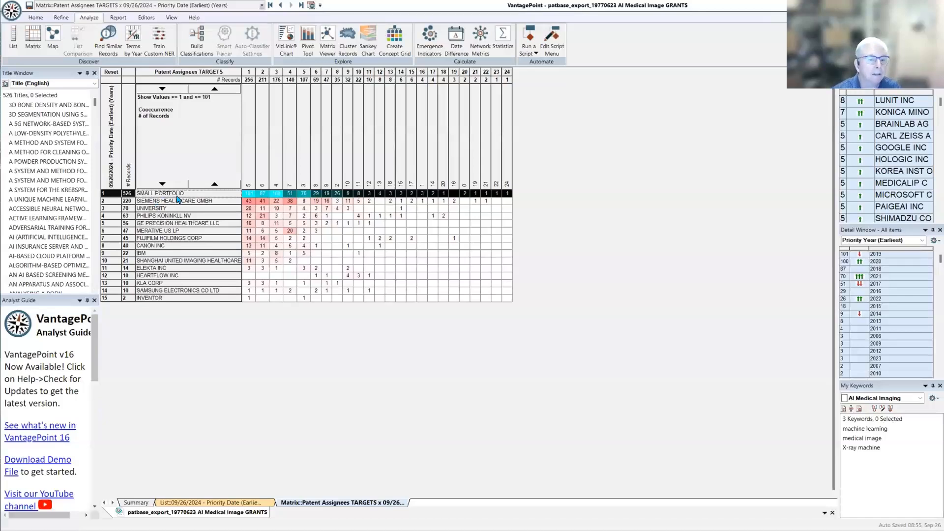
{"action": "left_click", "coordinate": [176, 201], "text": "ctrl"}
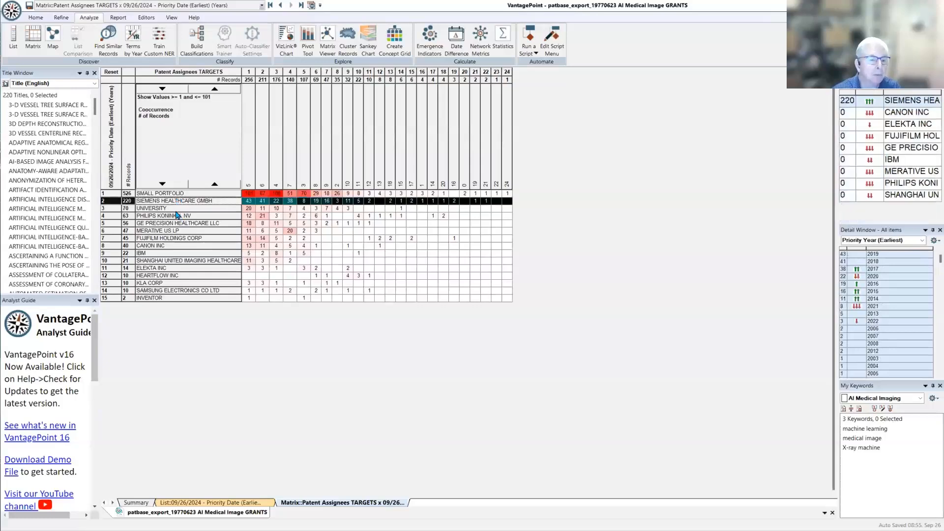
{"action": "left_click", "coordinate": [177, 208]}
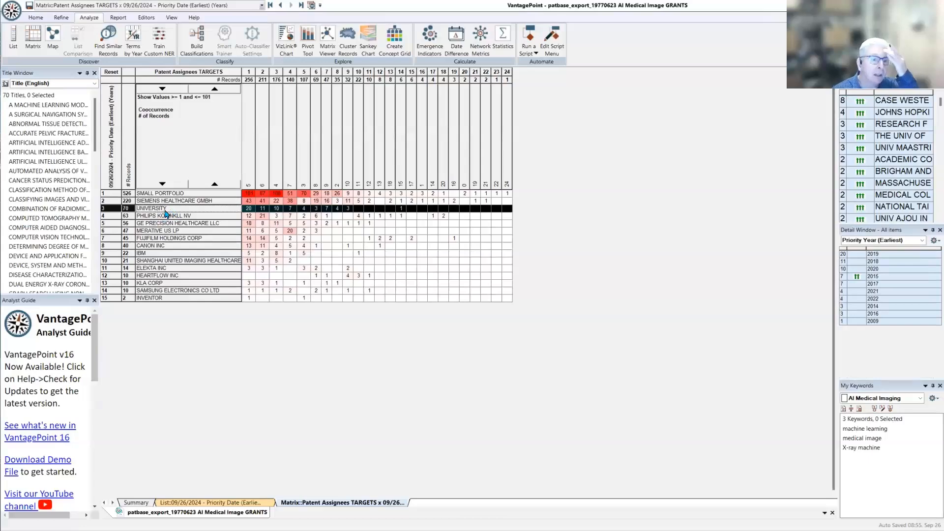
{"action": "left_click", "coordinate": [157, 295]}
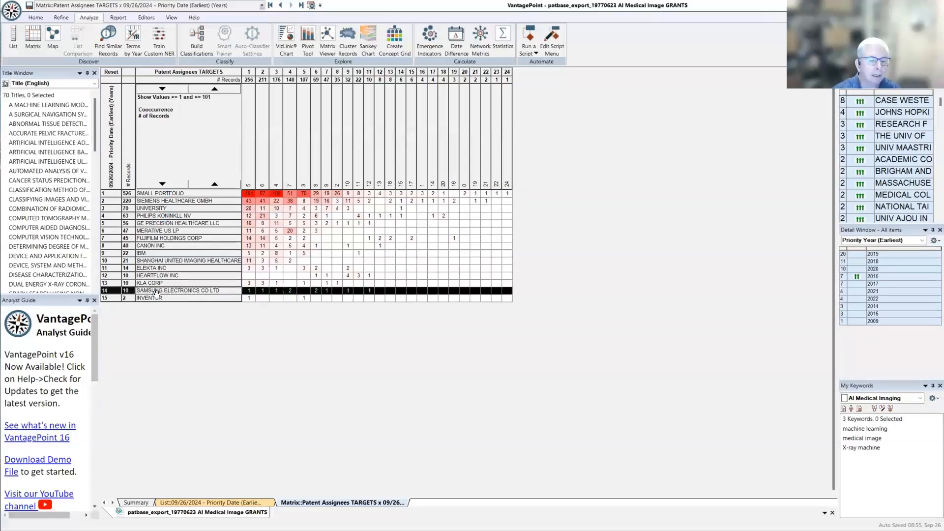
{"action": "left_click", "coordinate": [157, 299]}
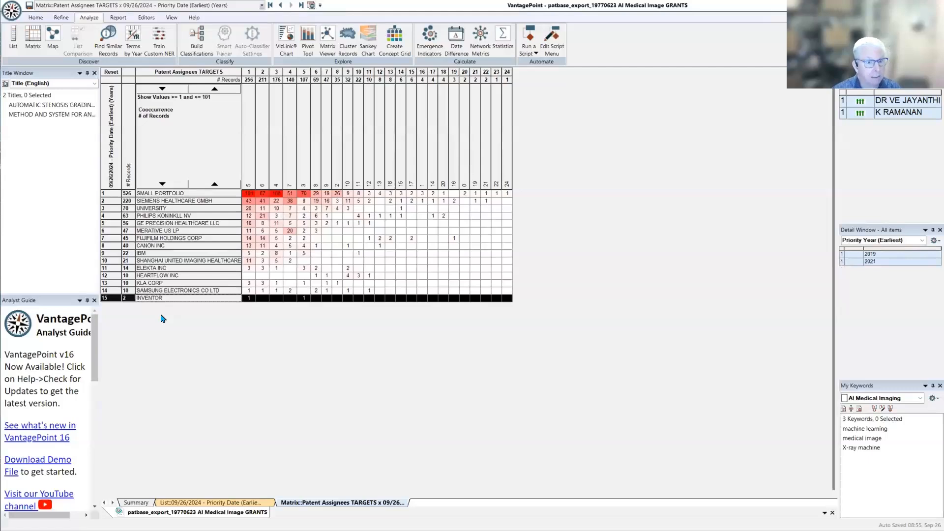
{"action": "left_click", "coordinate": [110, 178]}
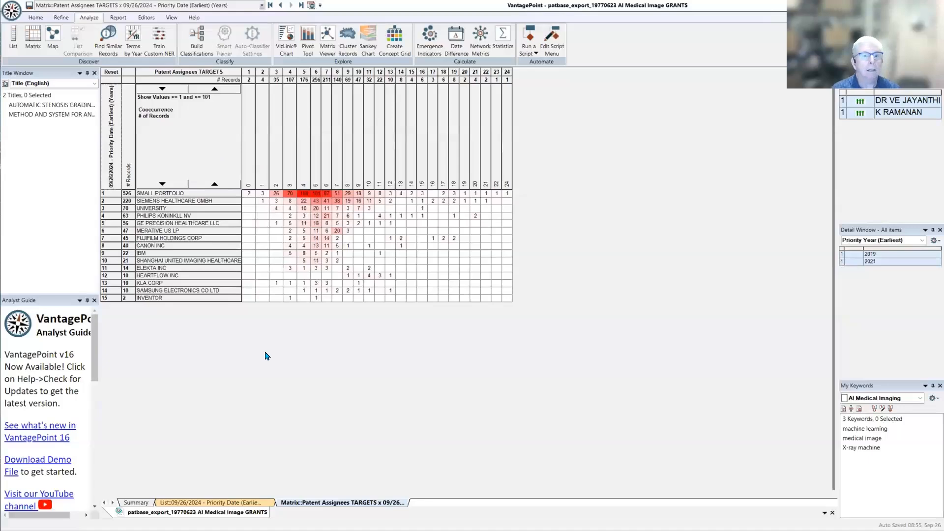
Create a company activity Gantt chart for all items in Patent Assignees TARGETS, using Publication Year and Priority Year (Earliest) as the two year fields.
{"action": "left_click", "coordinate": [119, 19]}
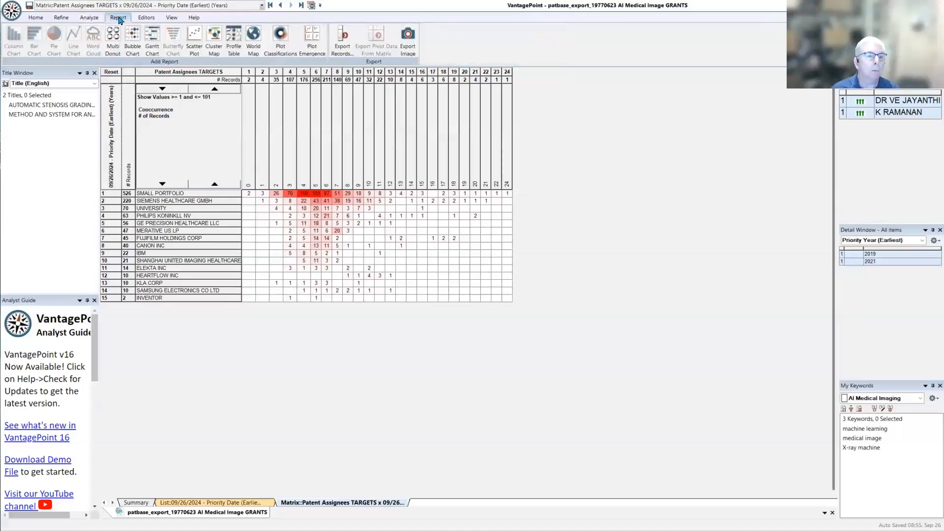
{"action": "left_click", "coordinate": [152, 43]}
{"action": "left_click", "coordinate": [245, 65]}
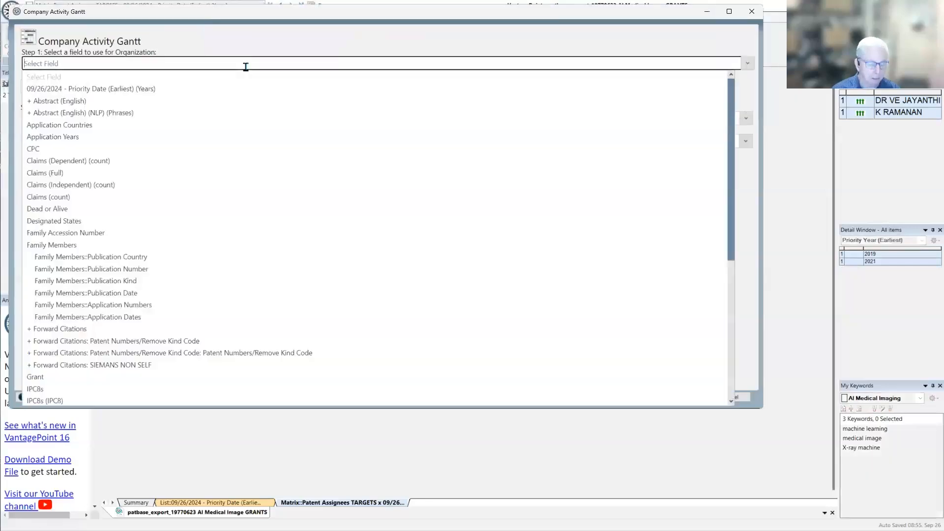
{"action": "type", "text": "tar"}
{"action": "left_click", "coordinate": [245, 78]}
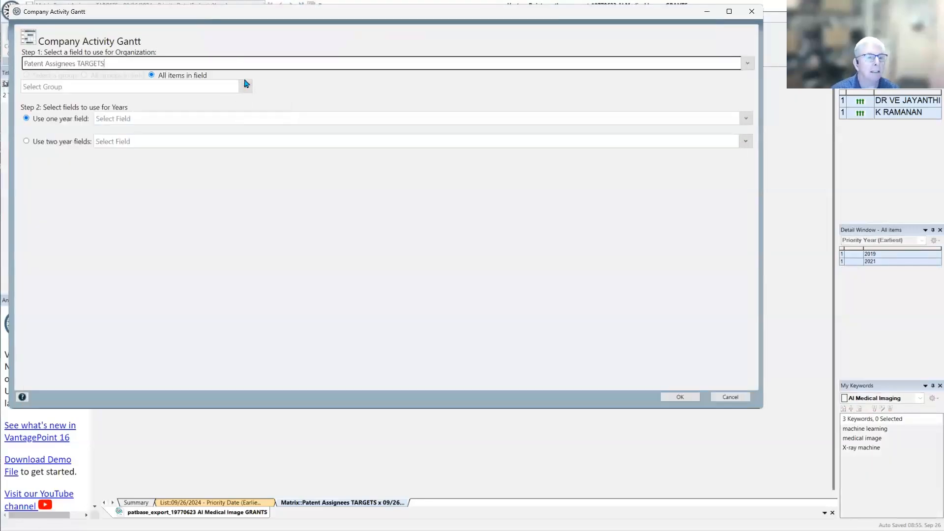
{"action": "left_click", "coordinate": [224, 119]}
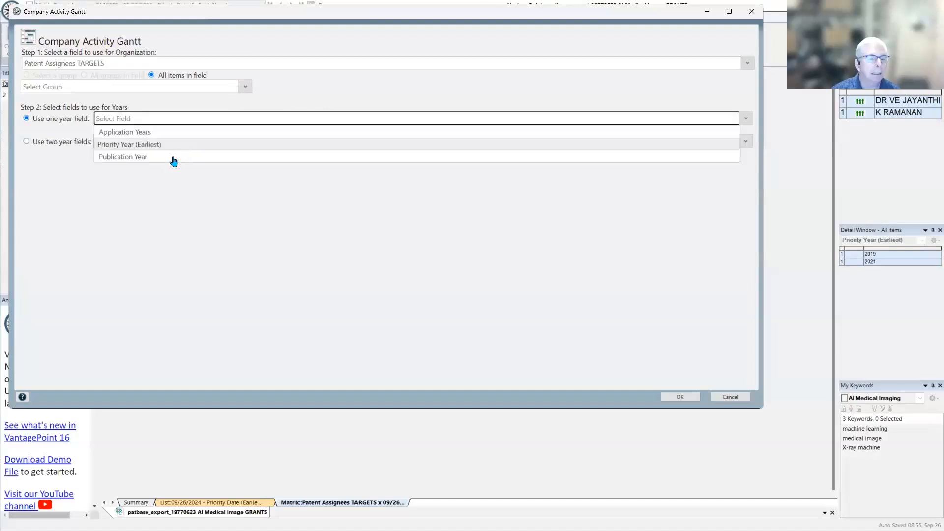
{"action": "left_click", "coordinate": [173, 161]}
{"action": "left_click", "coordinate": [182, 141]}
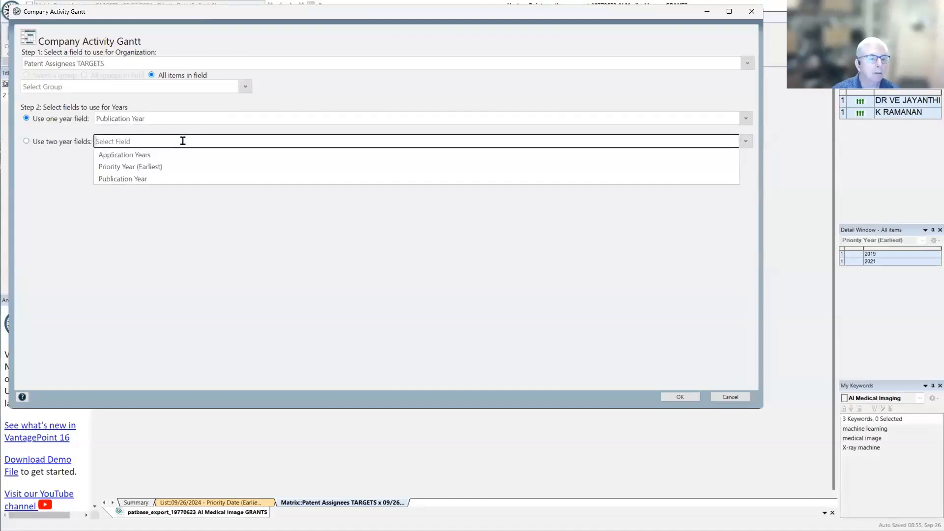
{"action": "left_click", "coordinate": [147, 167]}
{"action": "left_click", "coordinate": [679, 397]}
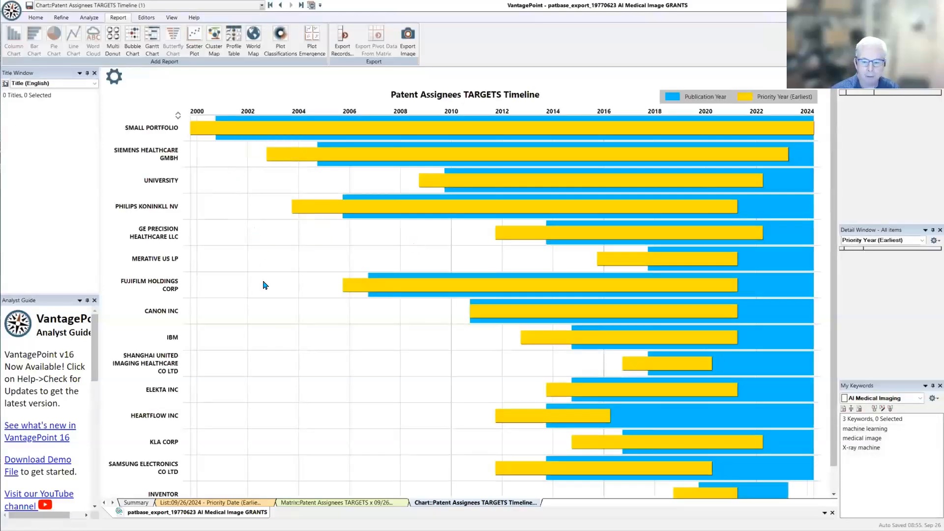
{"action": "mouse_move", "coordinate": [244, 129]}
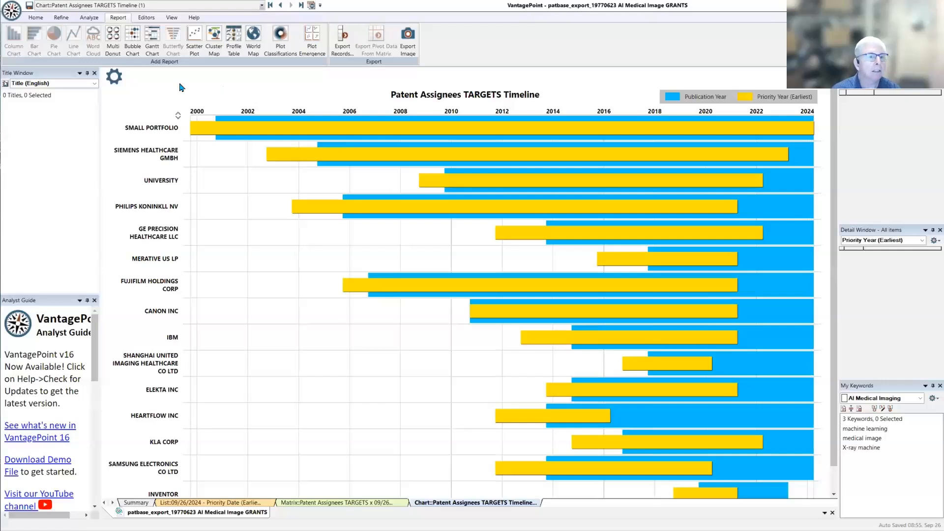
Create a statistics report for all items in Patent Assignees TARGETS, with Claims (count) as the initial numeric field.
{"action": "left_click", "coordinate": [89, 17]}
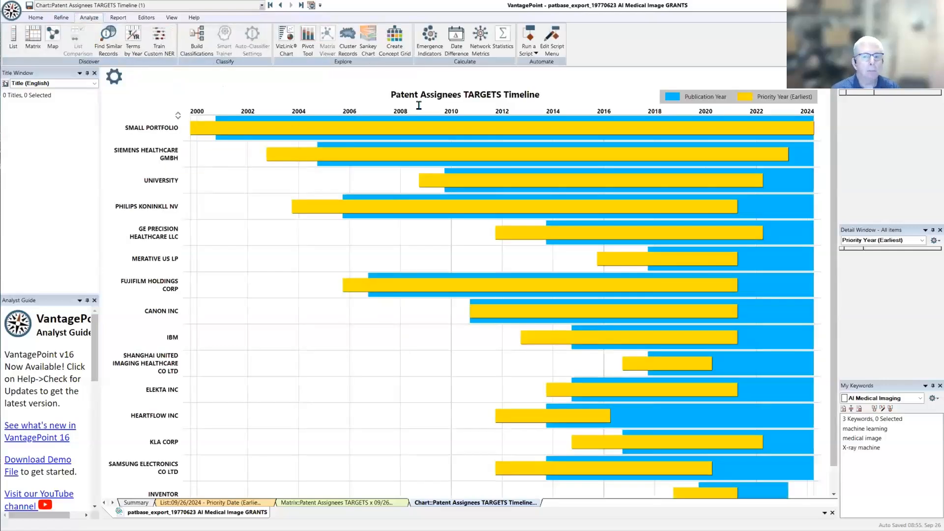
{"action": "left_click", "coordinate": [500, 39]}
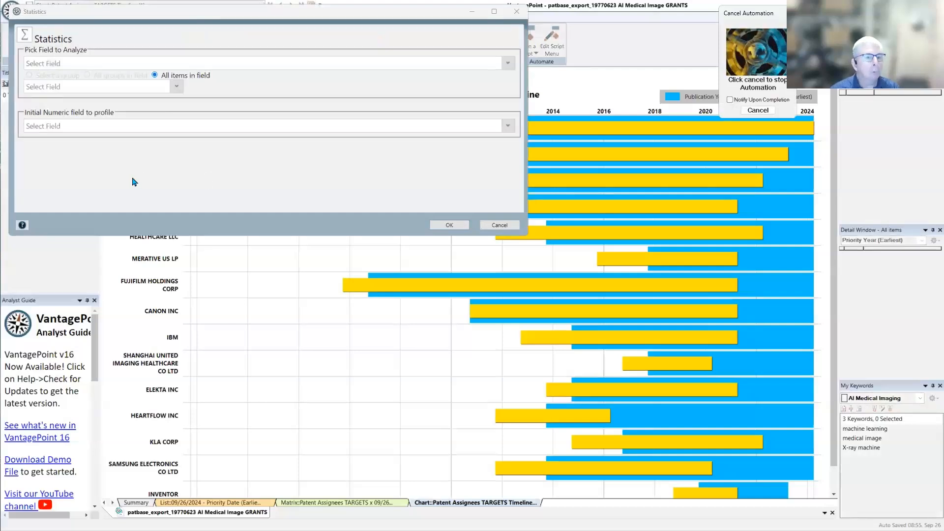
{"action": "left_click", "coordinate": [178, 63]}
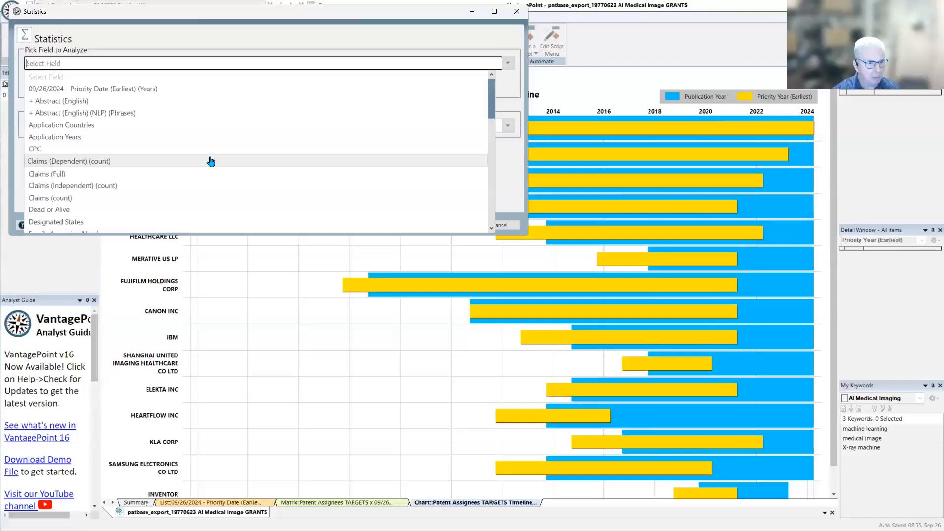
{"action": "scroll", "coordinate": [210, 161], "scroll_direction": "down", "scroll_amount": 5}
{"action": "left_click", "coordinate": [211, 161]}
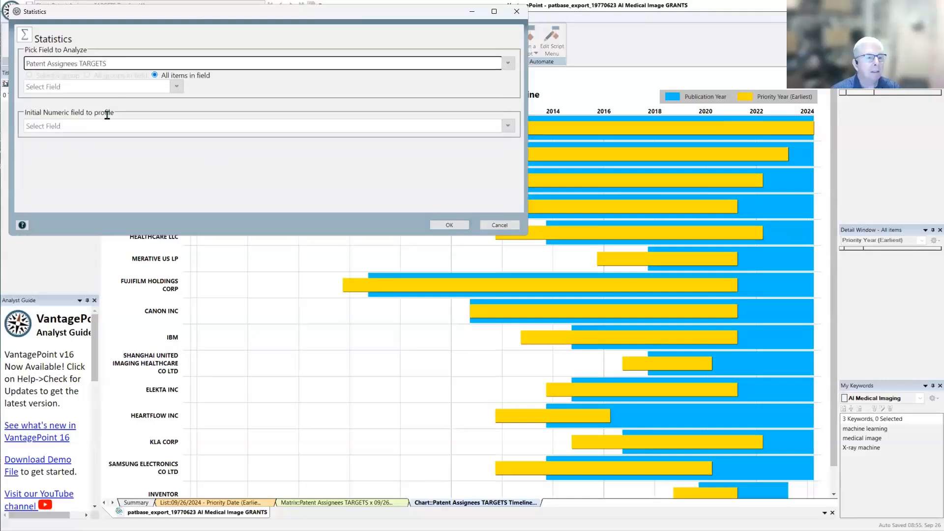
{"action": "left_click", "coordinate": [119, 126]}
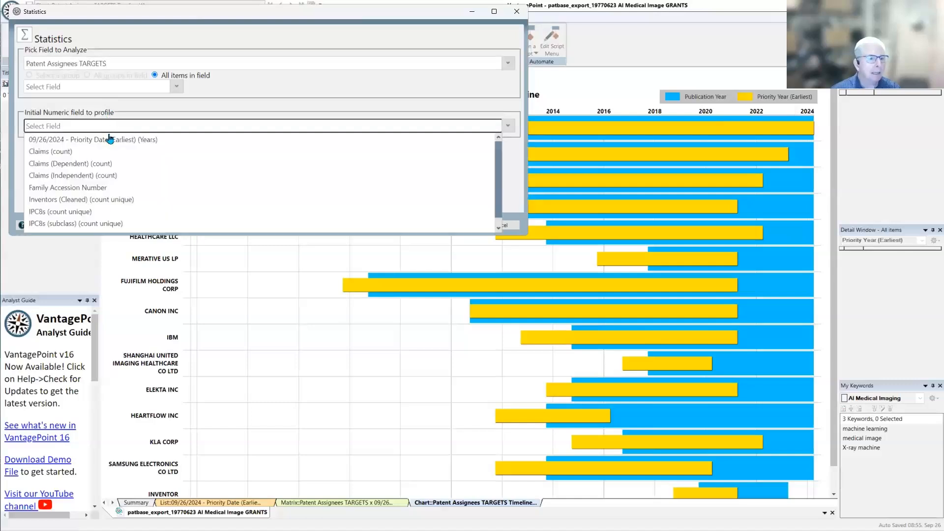
{"action": "scroll", "coordinate": [106, 143], "scroll_direction": "down", "scroll_amount": 1}
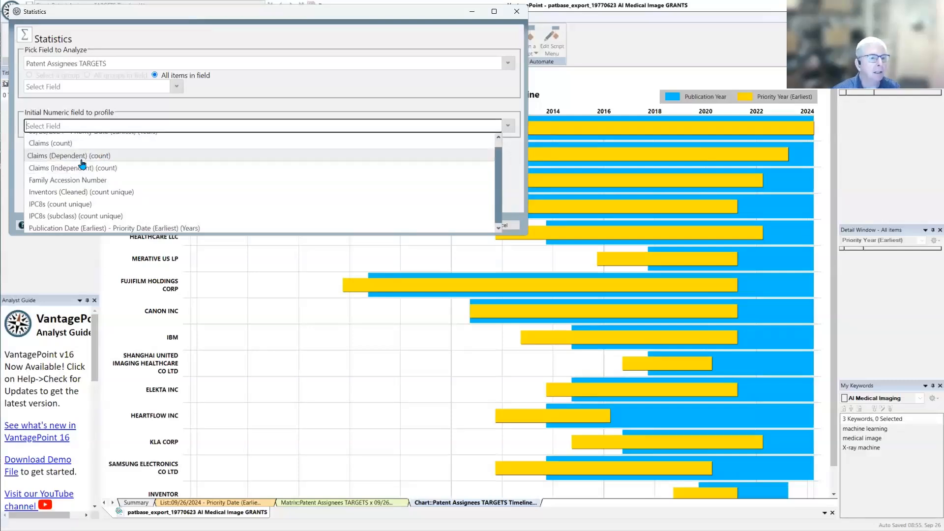
{"action": "left_click", "coordinate": [60, 146]}
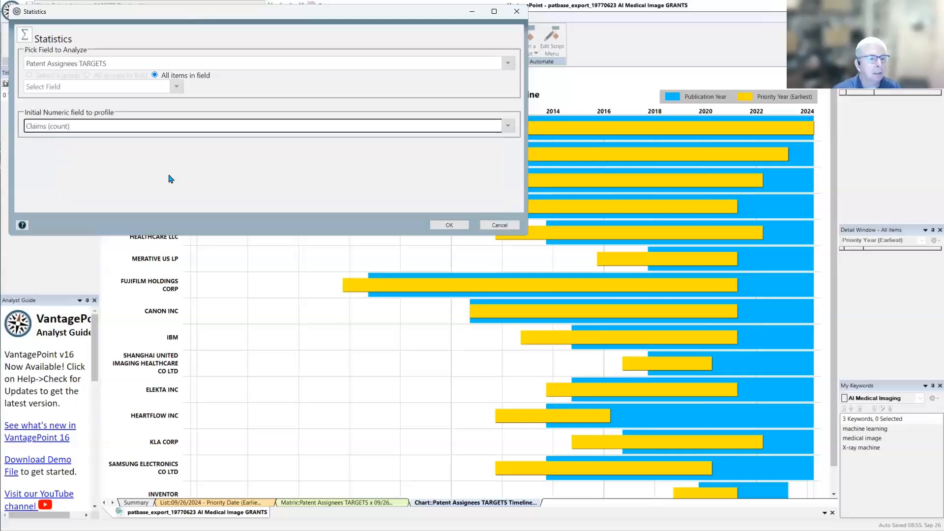
{"action": "left_click", "coordinate": [450, 226]}
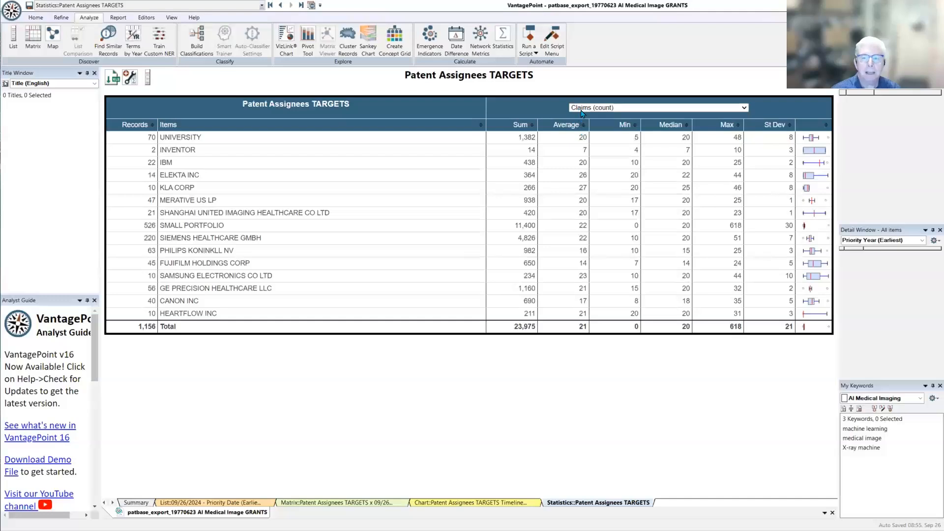
Profile Inventors (Cleaned) (count unique) in the statistics table and select the UNIVERSITY row.
{"action": "left_click", "coordinate": [745, 109]}
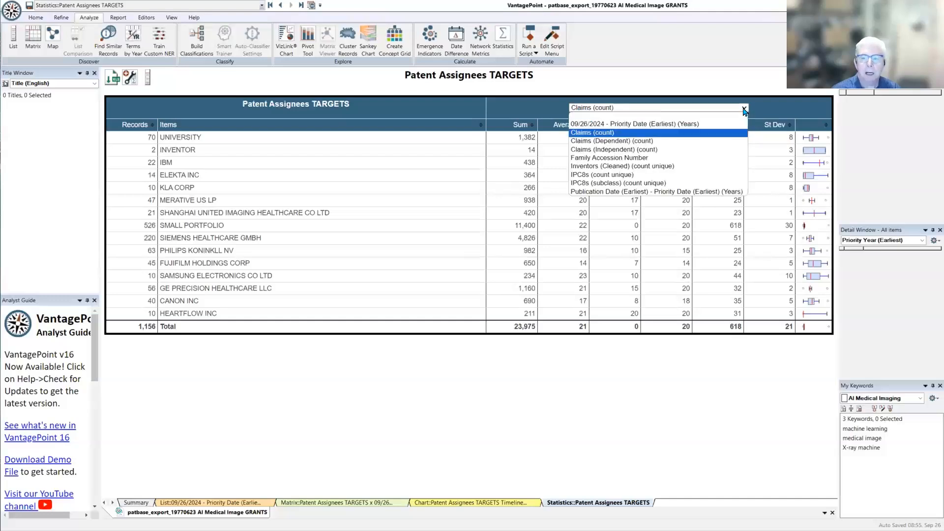
{"action": "left_click", "coordinate": [622, 168]}
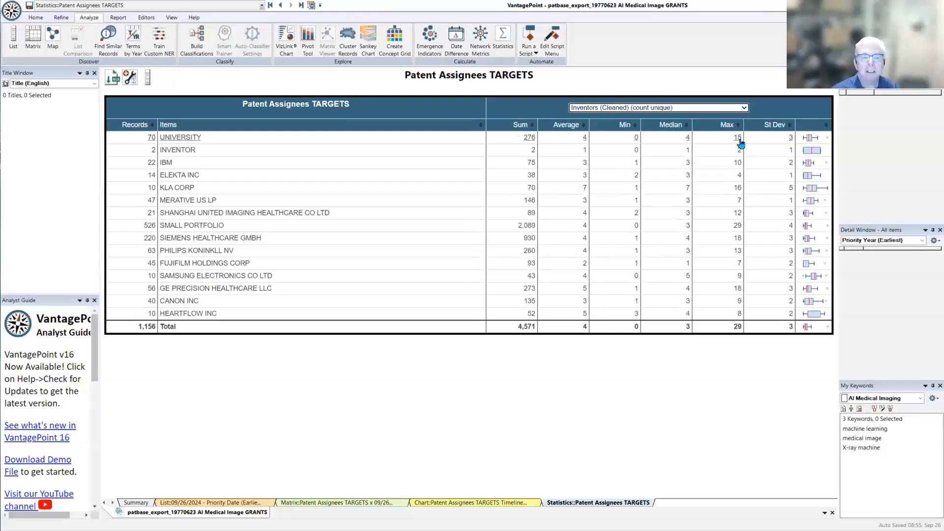
{"action": "left_click", "coordinate": [180, 142]}
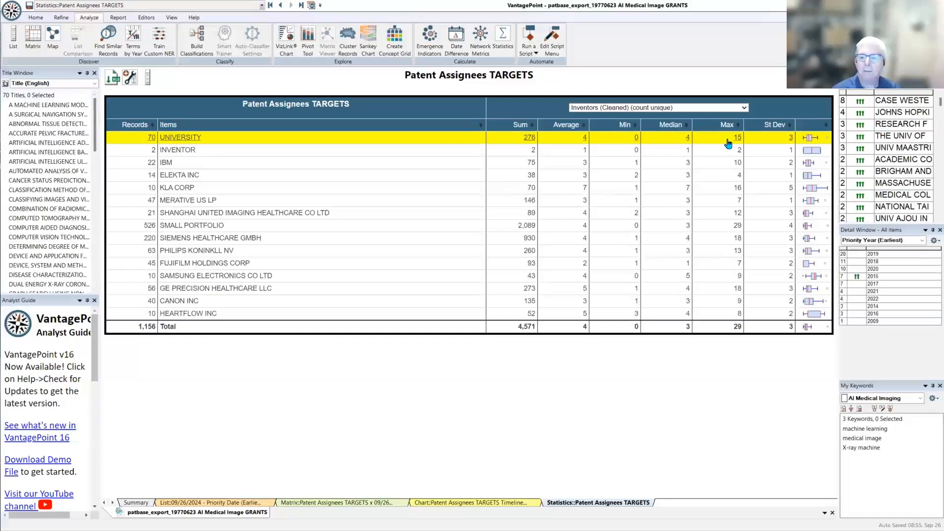
Show the Inventors (Cleaned) (count unique) distribution for the university records and inspect the record with the most inventors.
{"action": "left_click", "coordinate": [907, 240]}
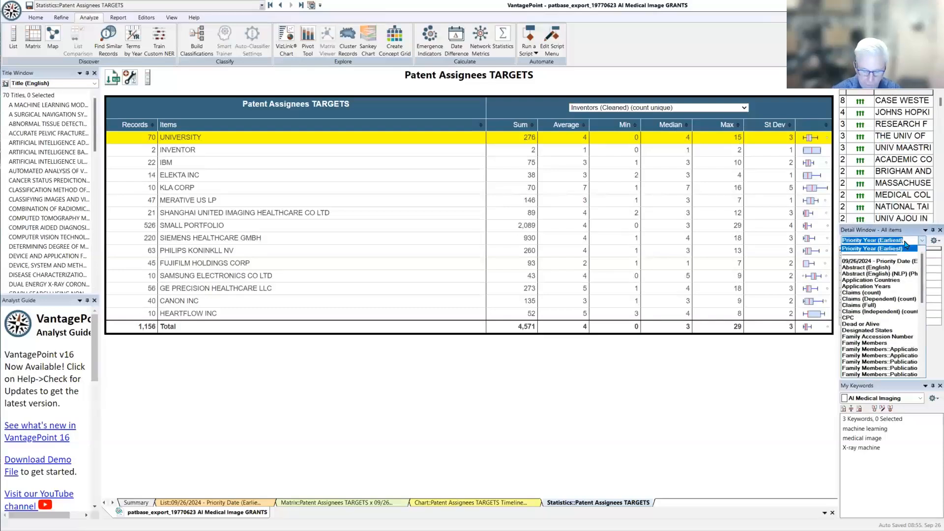
{"action": "type", "text": "cont"}
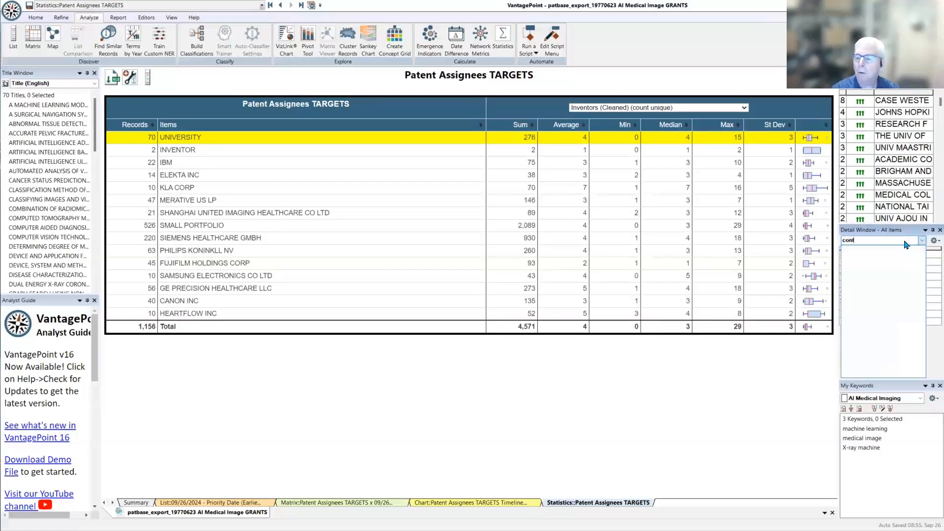
{"action": "key", "text": "BackSpace"}
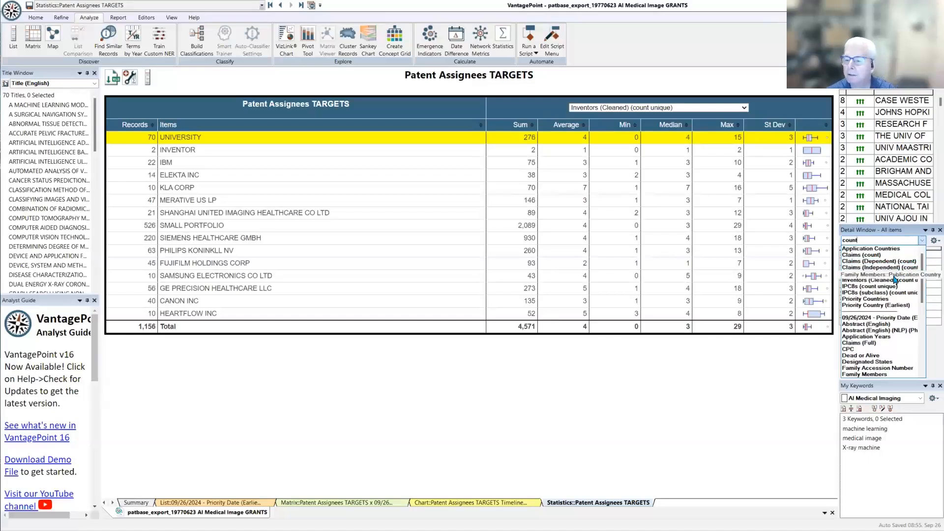
{"action": "left_click", "coordinate": [894, 282]}
{"action": "left_click", "coordinate": [930, 367]}
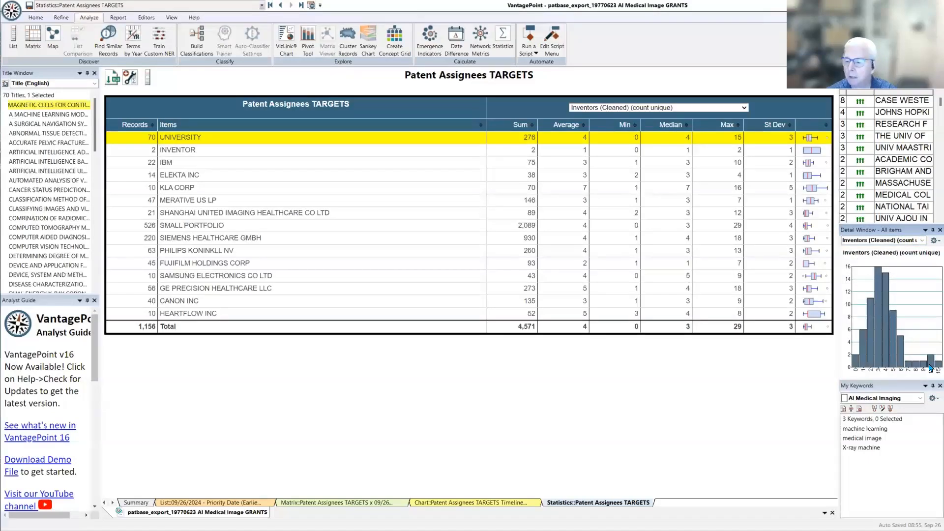
{"action": "double_click", "coordinate": [66, 108]}
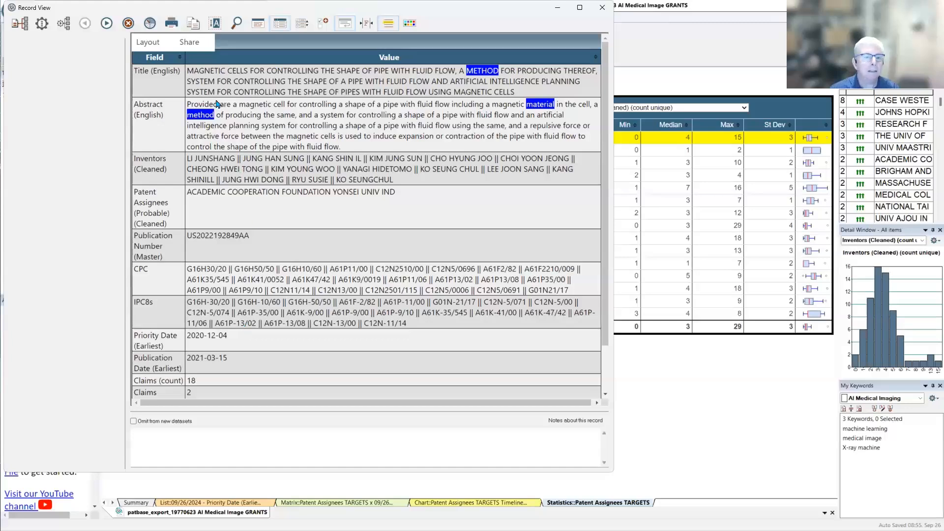
{"action": "left_click", "coordinate": [602, 8]}
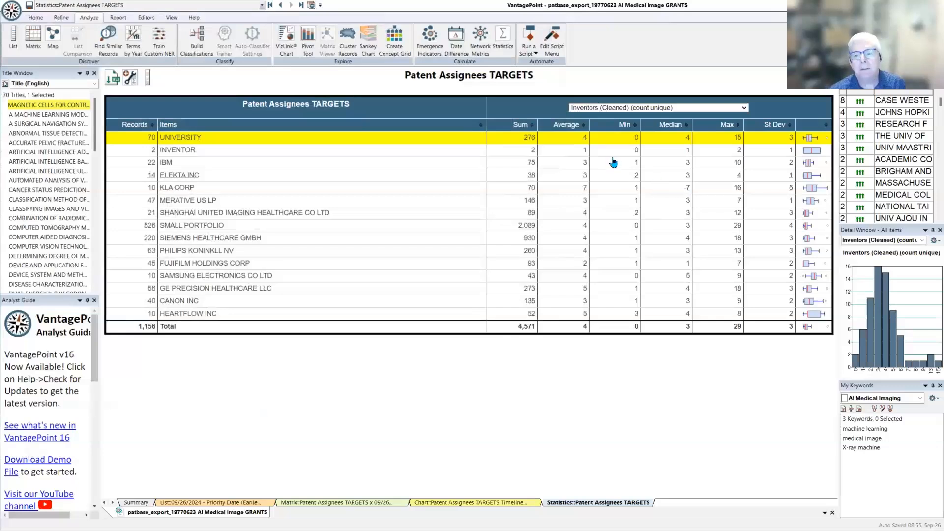
{"action": "left_click", "coordinate": [744, 108]}
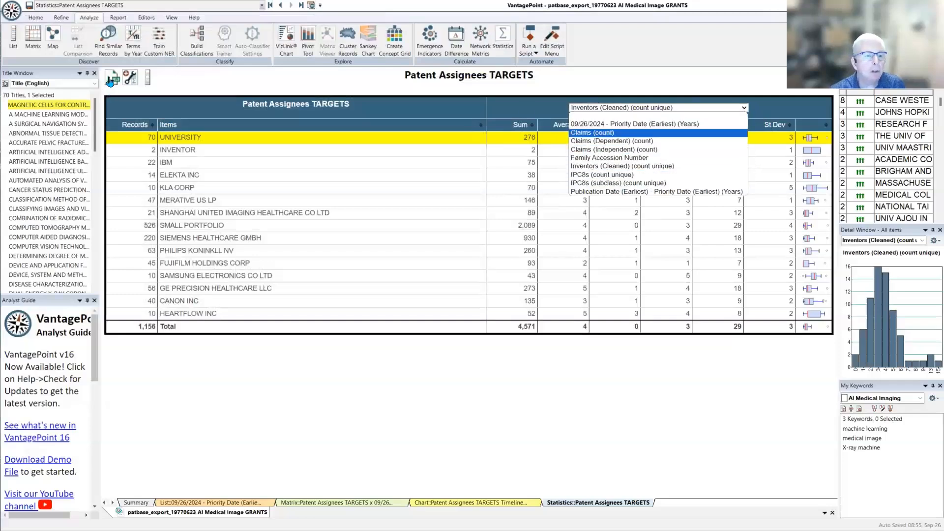
{"action": "left_click", "coordinate": [183, 81]}
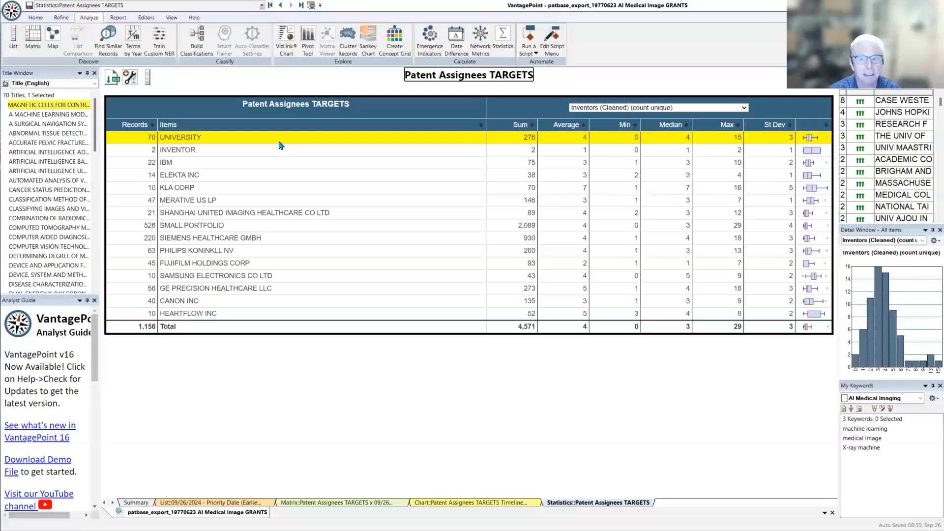
{"action": "left_click", "coordinate": [744, 108]}
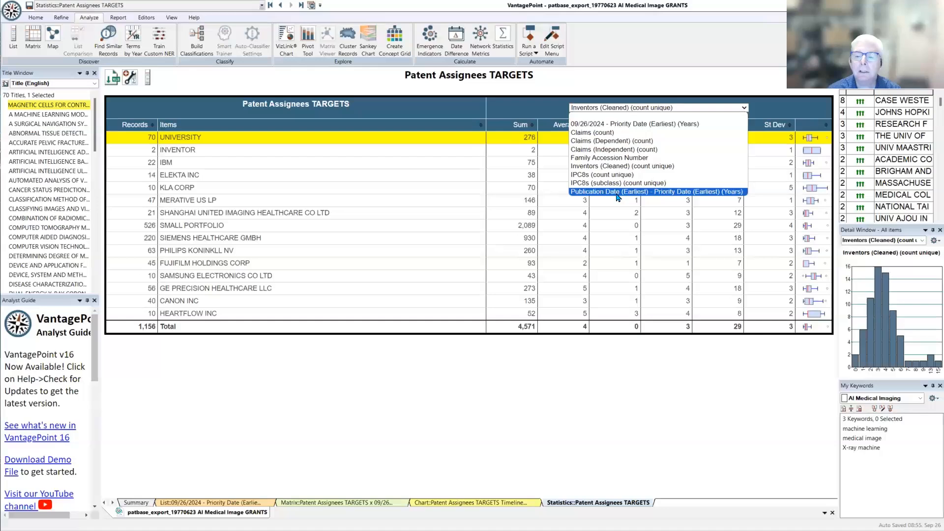
{"action": "left_click", "coordinate": [557, 406]}
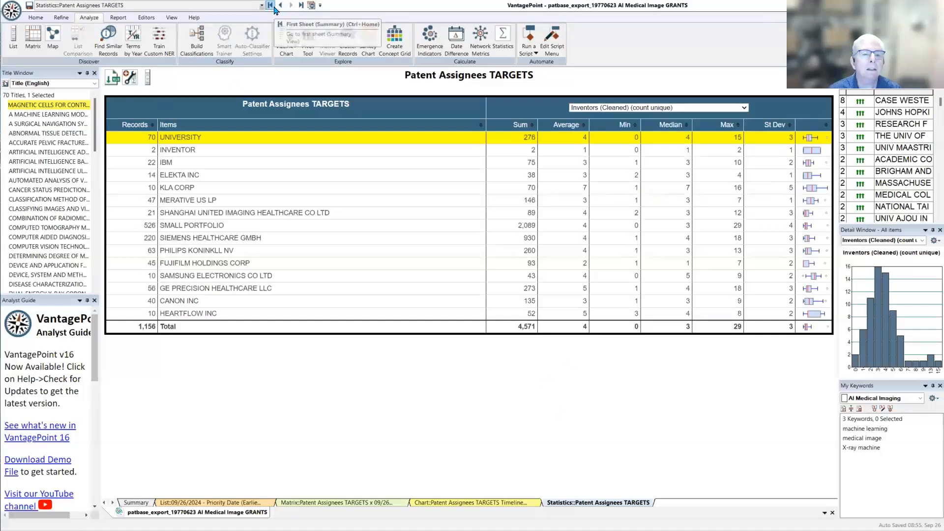
Create a field counting the unique Forward Citations terms per record and sort its list by descending count.
{"action": "left_click", "coordinate": [61, 17]}
{"action": "left_click", "coordinate": [405, 29]}
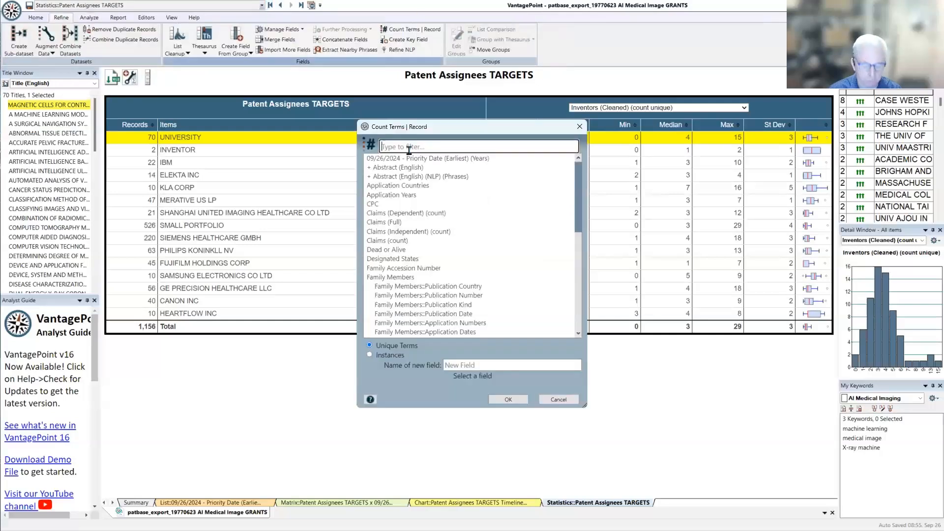
{"action": "type", "text": "for"}
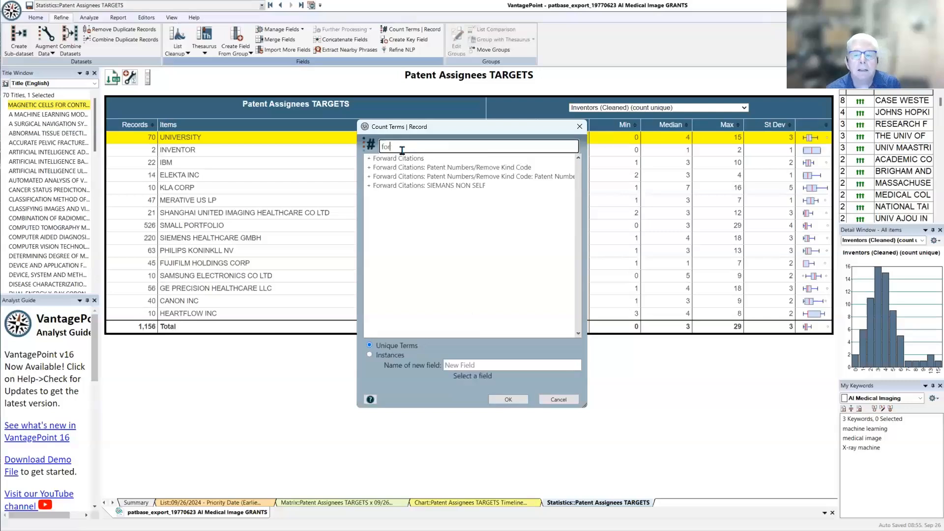
{"action": "left_click", "coordinate": [398, 158]}
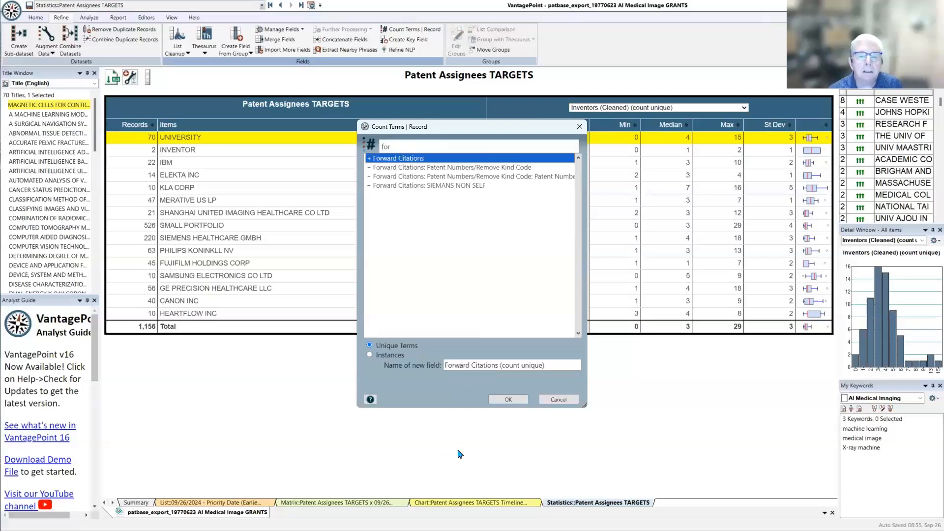
{"action": "left_click", "coordinate": [509, 400]}
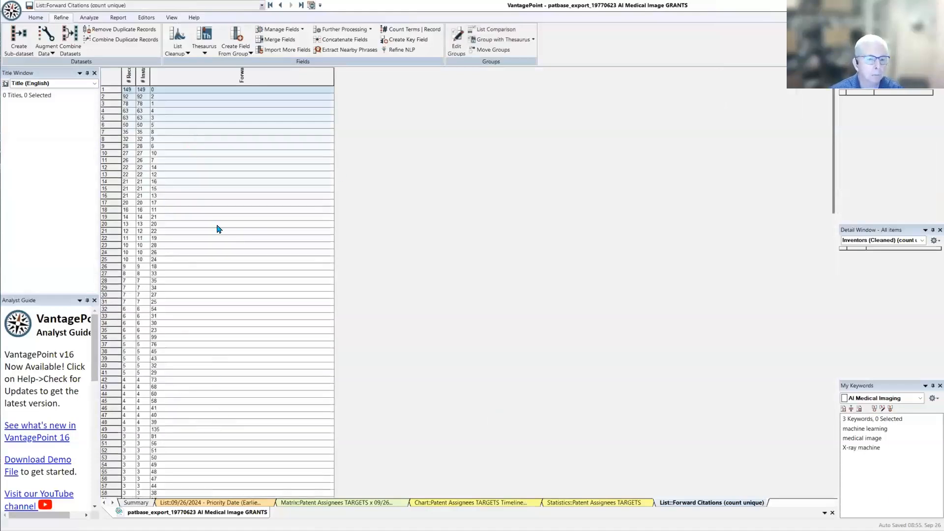
{"action": "left_click", "coordinate": [218, 73]}
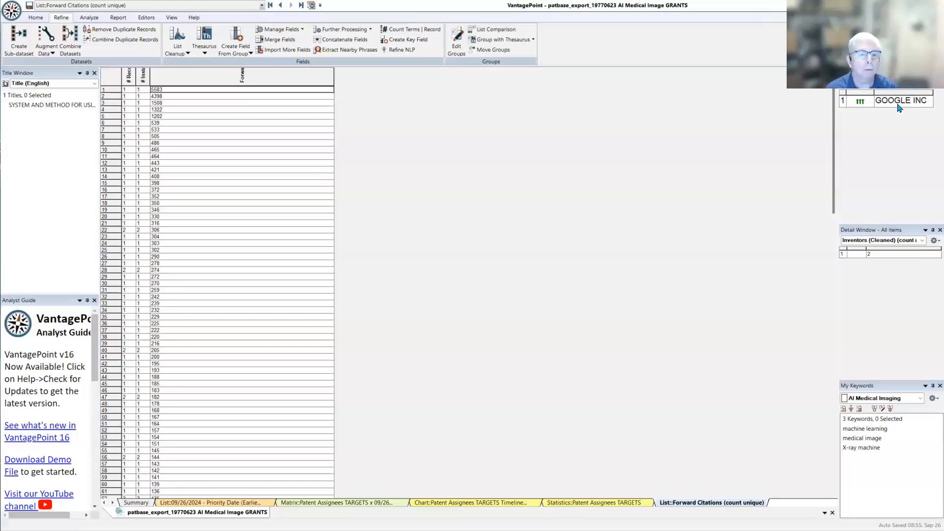
Rerun the statistics for all items in Patent Assignees TARGETS, with Forward Citations (count unique) as the initial numeric field.
{"action": "left_click", "coordinate": [280, 5]}
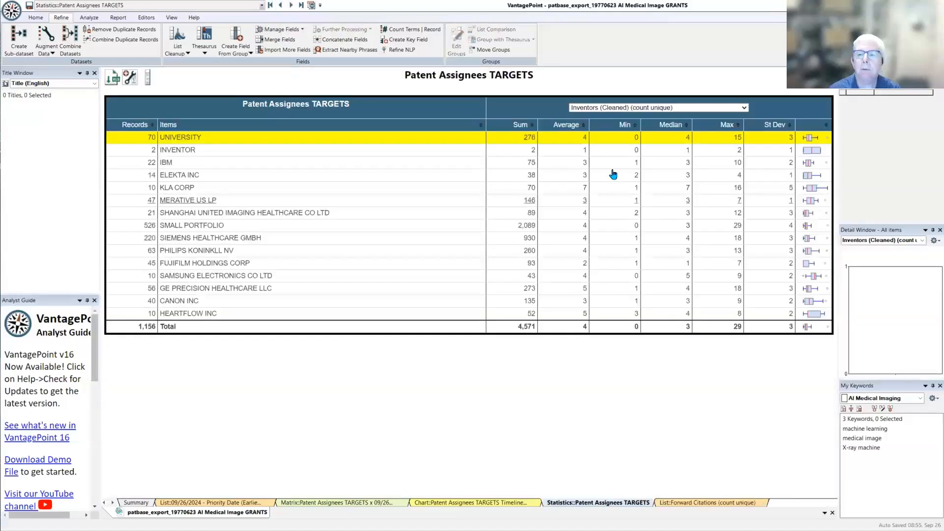
{"action": "left_click", "coordinate": [744, 108]}
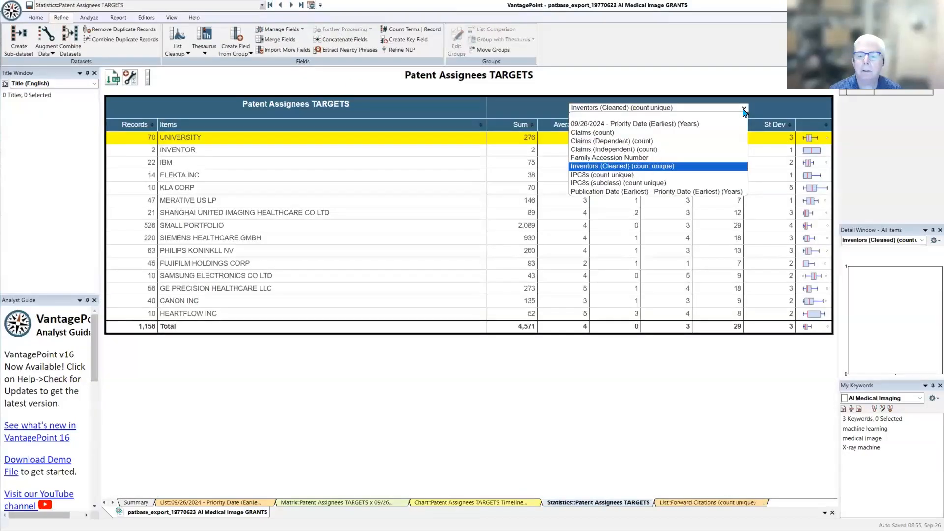
{"action": "left_click", "coordinate": [744, 109]}
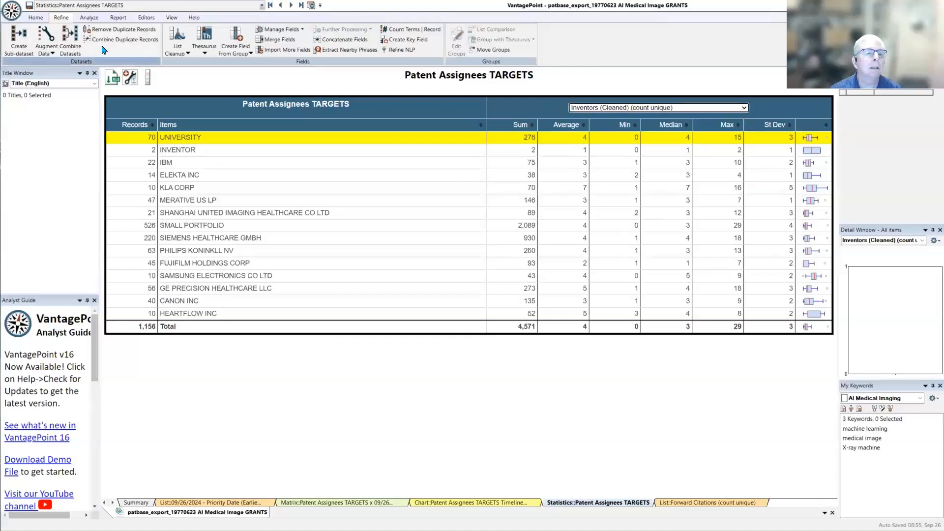
{"action": "left_click", "coordinate": [89, 17]}
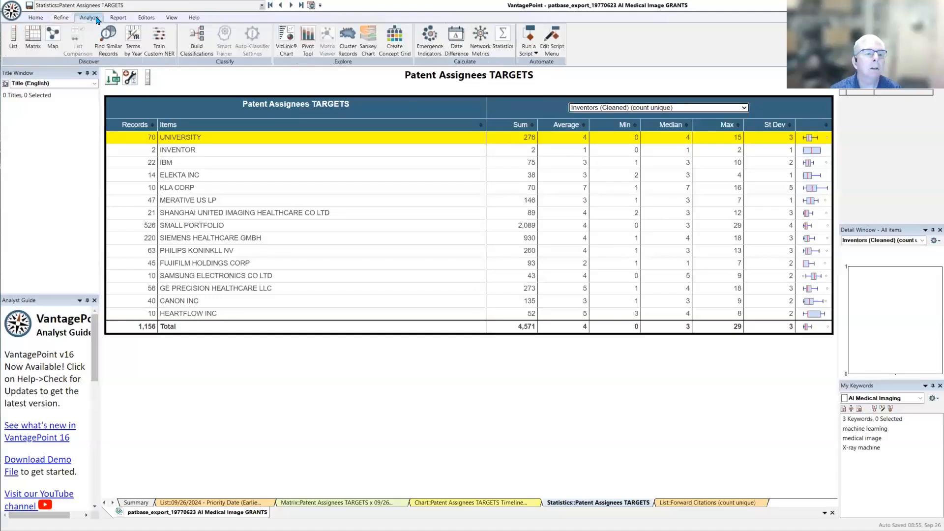
{"action": "left_click", "coordinate": [501, 44]}
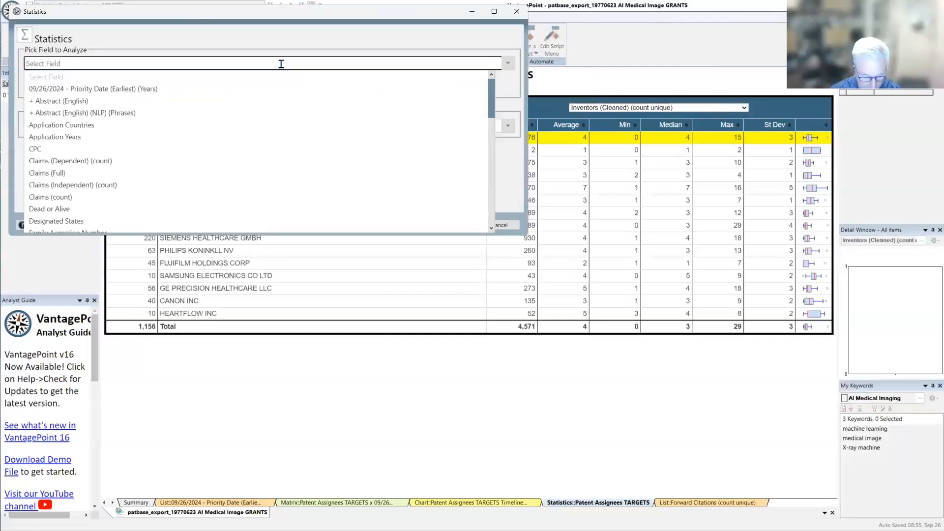
{"action": "type", "text": "Patent"}
{"action": "left_click", "coordinate": [93, 161]}
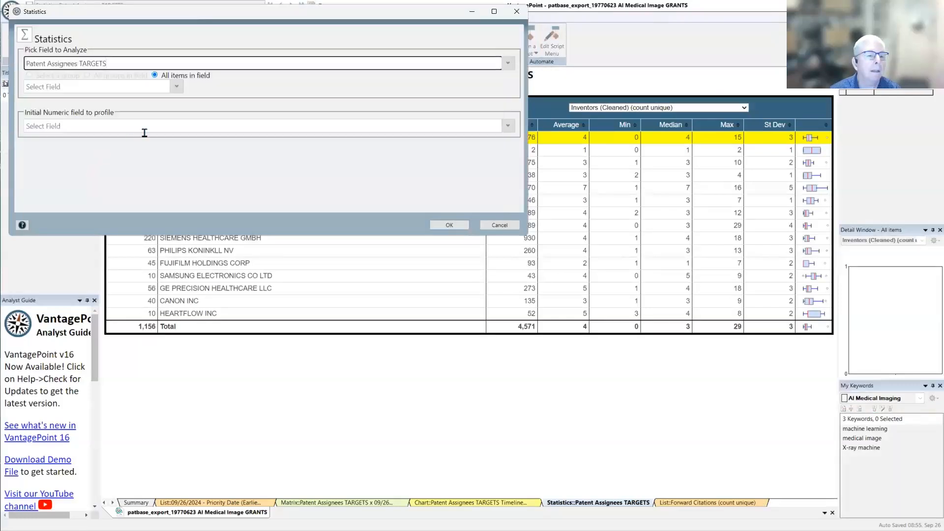
{"action": "left_click", "coordinate": [144, 125]}
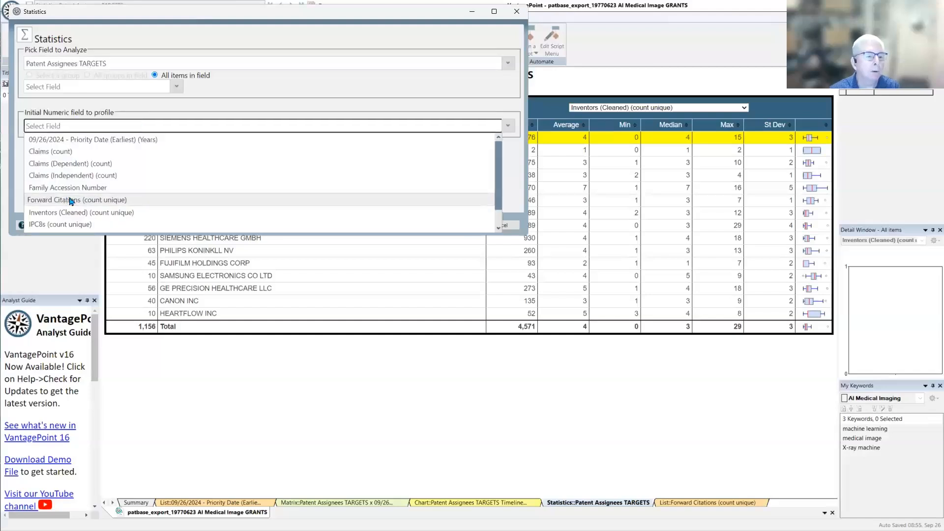
{"action": "left_click", "coordinate": [72, 201]}
{"action": "left_click", "coordinate": [444, 225]}
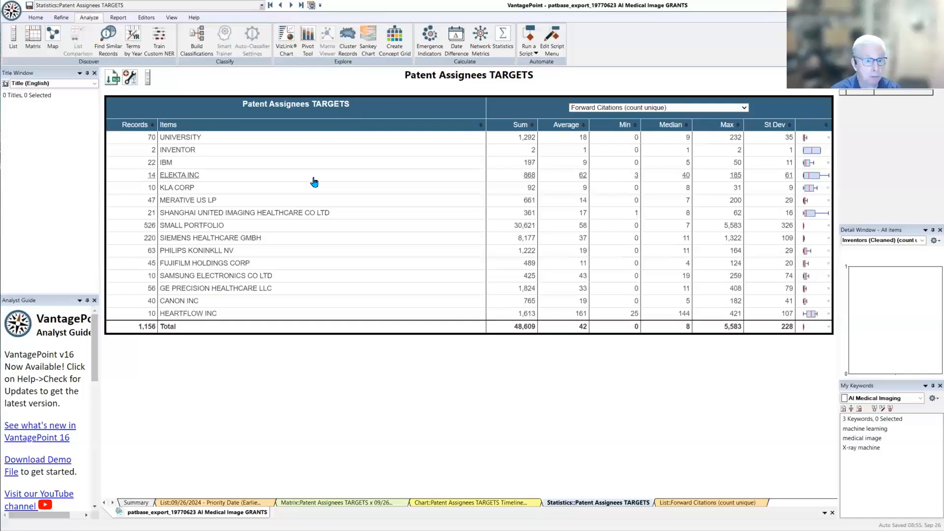
Start a custom indicator formula with component A as Sum, and review the available component types and saved indicators.
{"action": "left_click", "coordinate": [130, 78]}
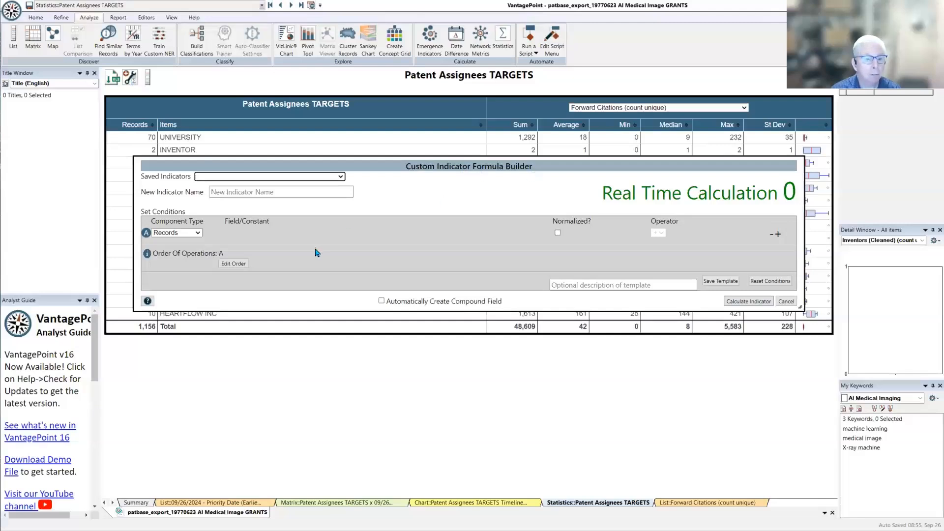
{"action": "left_click", "coordinate": [198, 233]}
{"action": "left_click", "coordinate": [182, 252]}
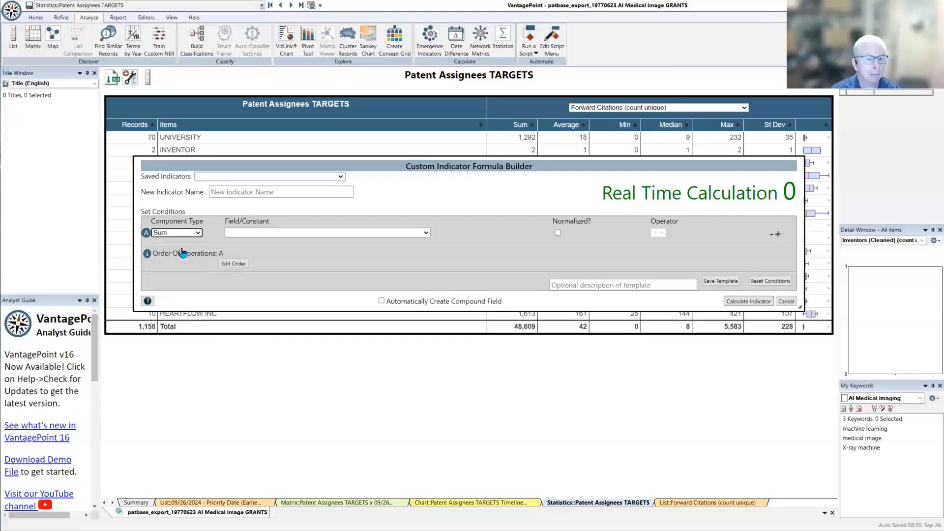
{"action": "left_click", "coordinate": [199, 232]}
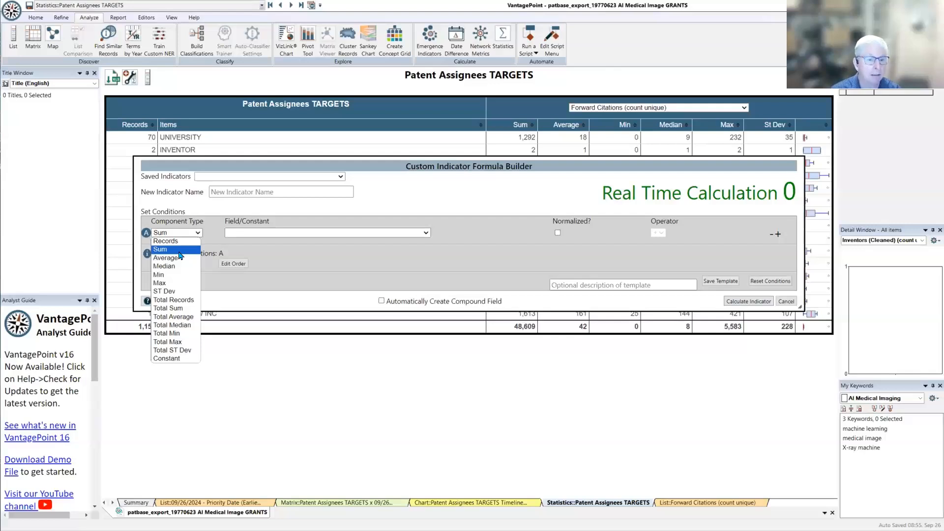
{"action": "left_click", "coordinate": [379, 205]}
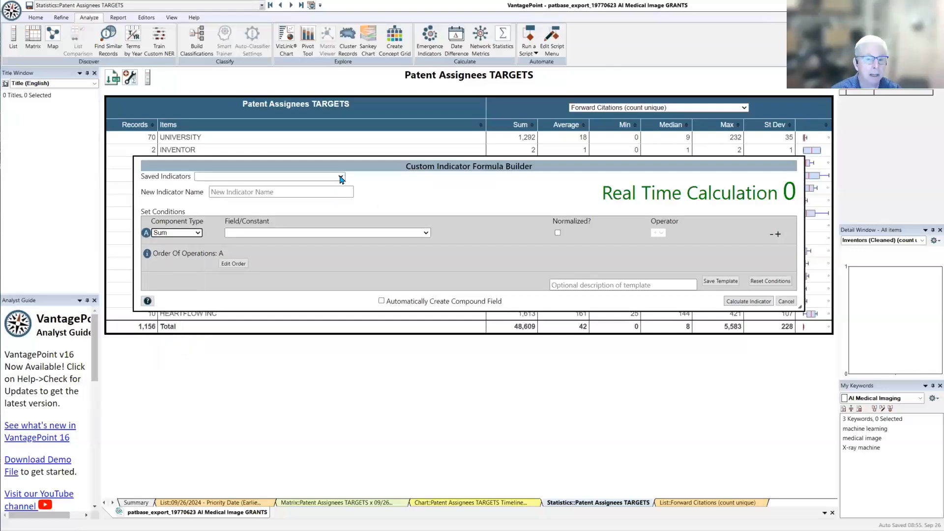
{"action": "left_click", "coordinate": [341, 178]}
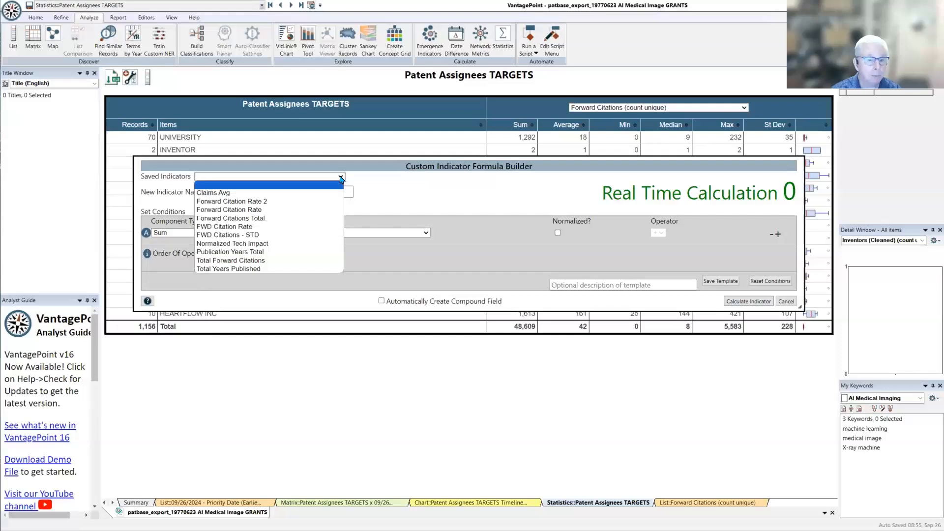
{"action": "left_click", "coordinate": [388, 192]}
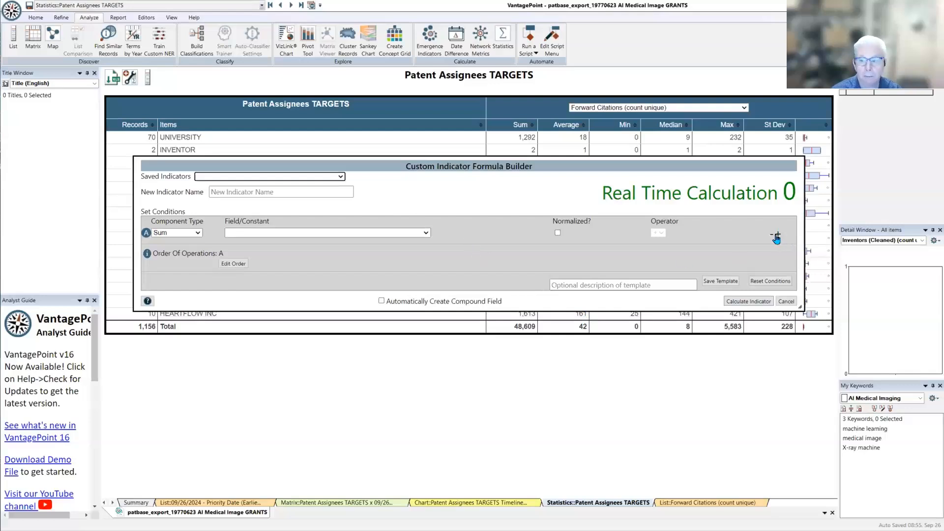
Add a Sum component B and assign Forward Citations (count unique) to A and 09/26/2024 - Priority Date (Earliest) (Years) to B.
{"action": "left_click", "coordinate": [779, 234]}
{"action": "left_click", "coordinate": [178, 248]}
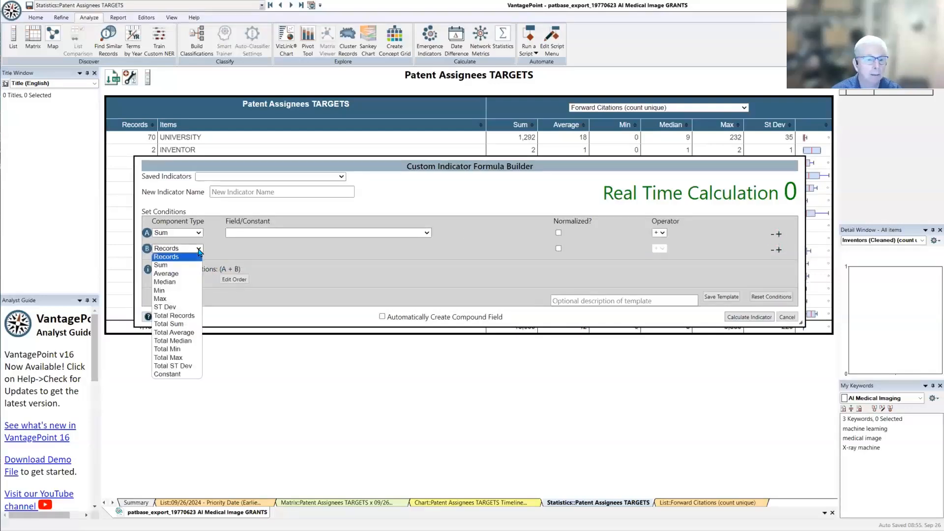
{"action": "left_click", "coordinate": [192, 268]}
{"action": "left_click", "coordinate": [258, 233]}
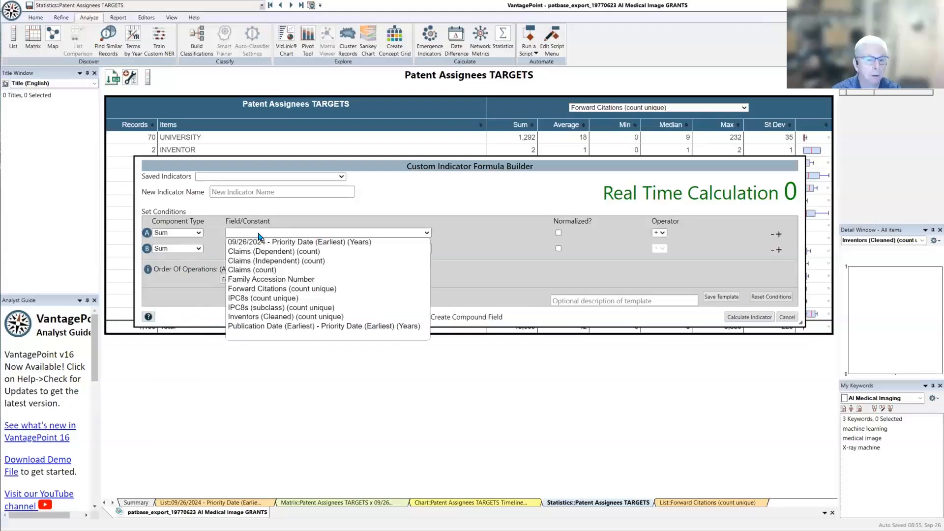
{"action": "left_click", "coordinate": [260, 290]}
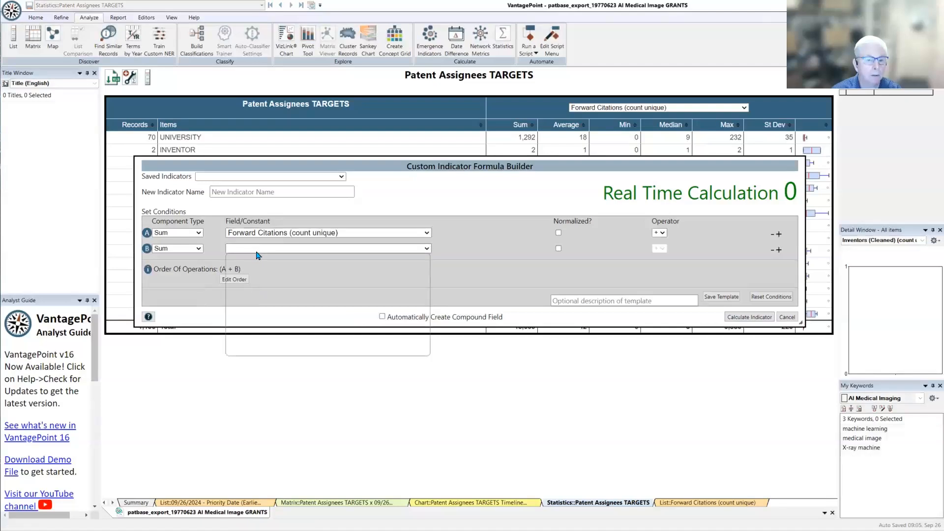
{"action": "left_click", "coordinate": [256, 249]}
{"action": "left_click", "coordinate": [255, 259]}
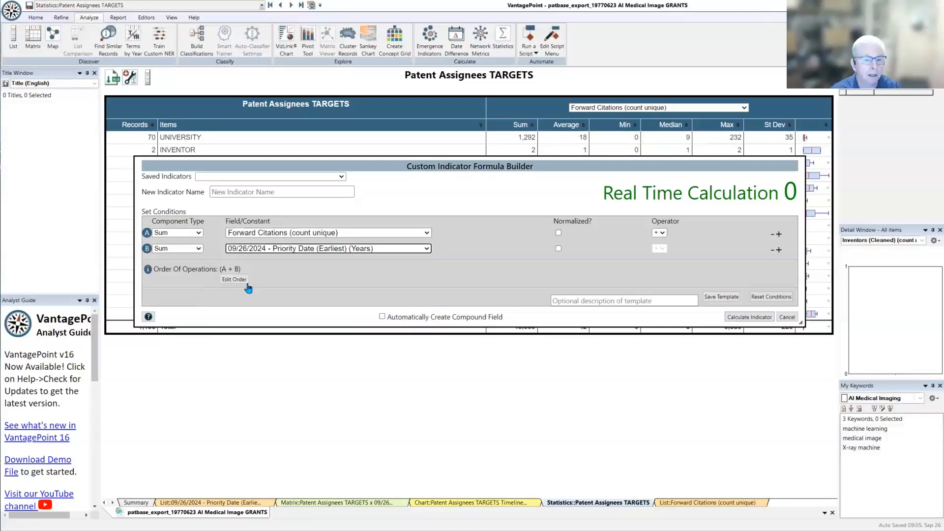
Calculate the indicator as A / B under the name New and sort the statistics table by it in descending order.
{"action": "left_click", "coordinate": [660, 233]}
{"action": "left_click", "coordinate": [659, 270]}
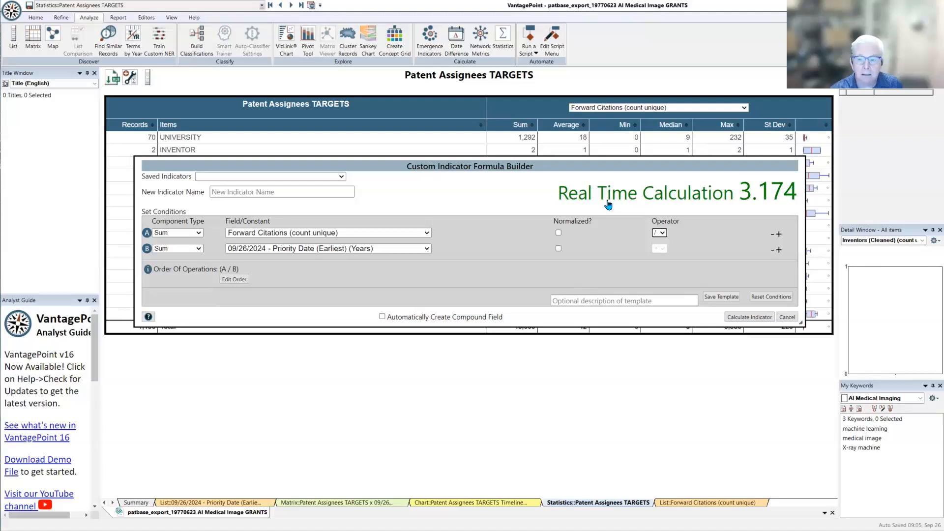
{"action": "mouse_move", "coordinate": [608, 205]}
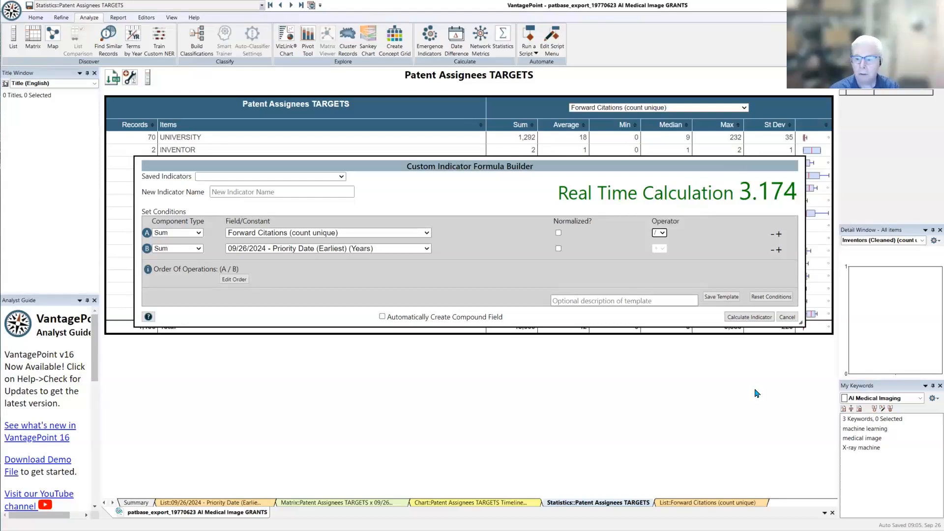
{"action": "left_click", "coordinate": [746, 319]}
{"action": "type", "text": "New"}
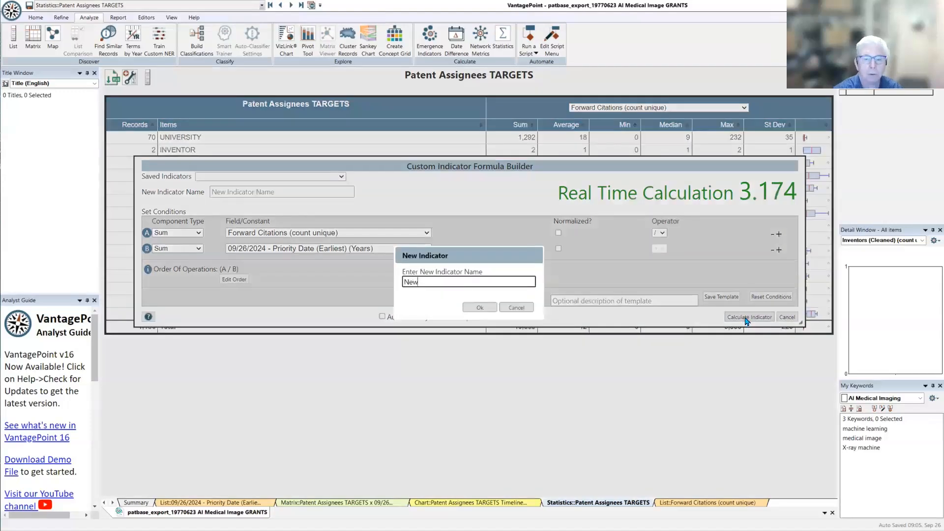
{"action": "left_click", "coordinate": [480, 308]}
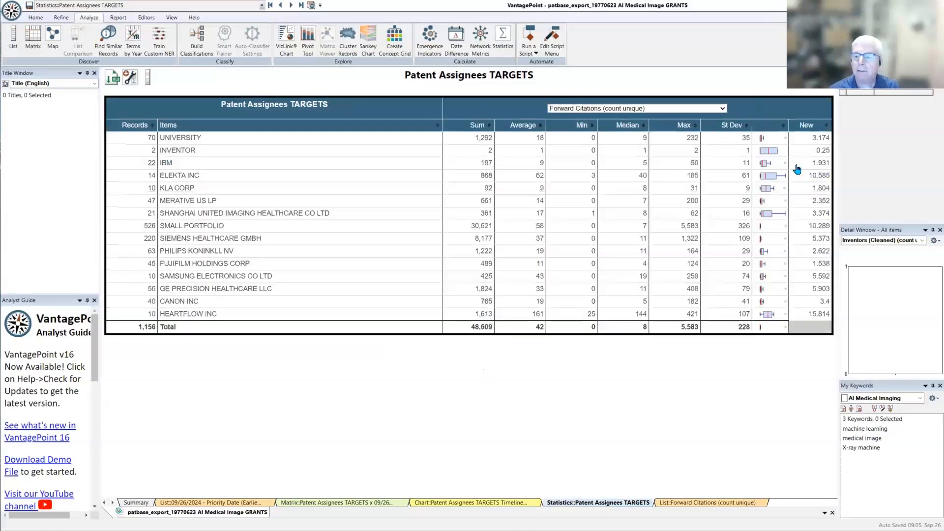
{"action": "left_click", "coordinate": [824, 129]}
{"action": "left_click", "coordinate": [824, 129]}
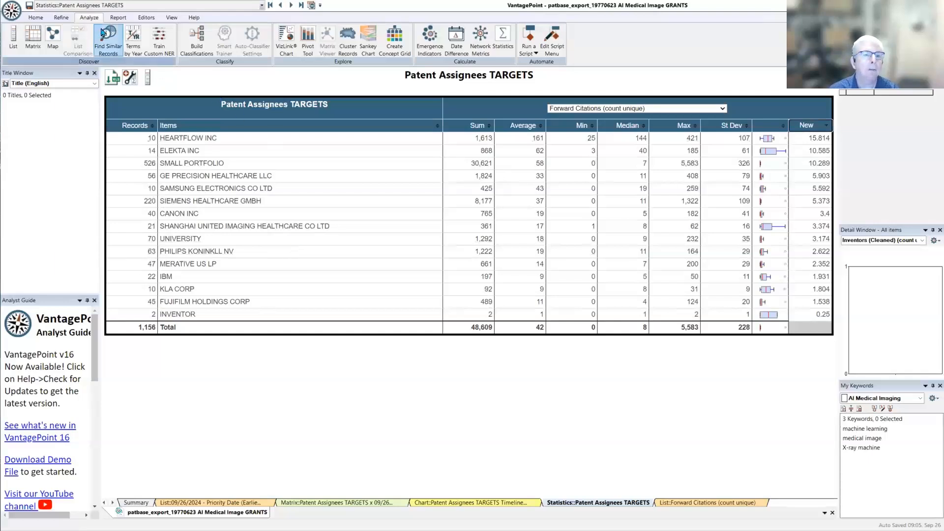
Set up a scatter plot with Patent Assignees TARGETS as dots and the average of Inventors (Cleaned) (count unique) on the x-axis.
{"action": "left_click", "coordinate": [118, 18]}
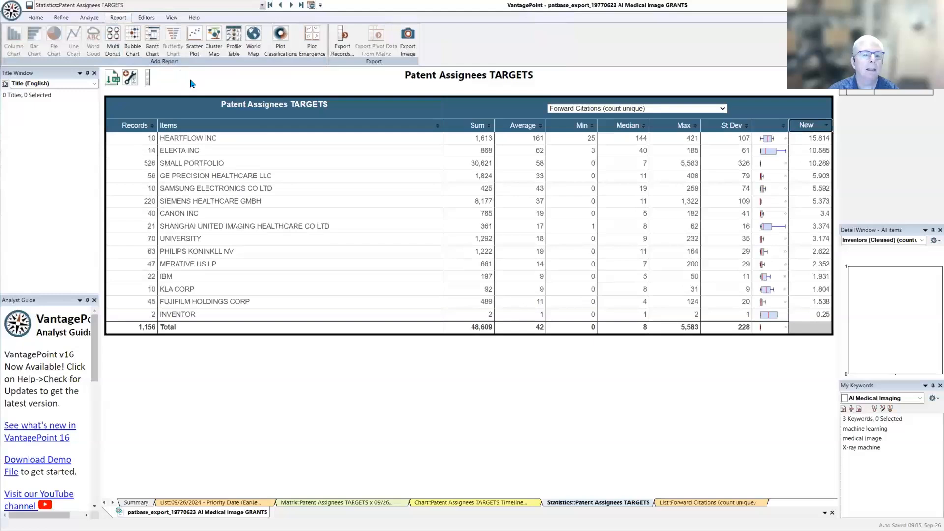
{"action": "left_click", "coordinate": [195, 40]}
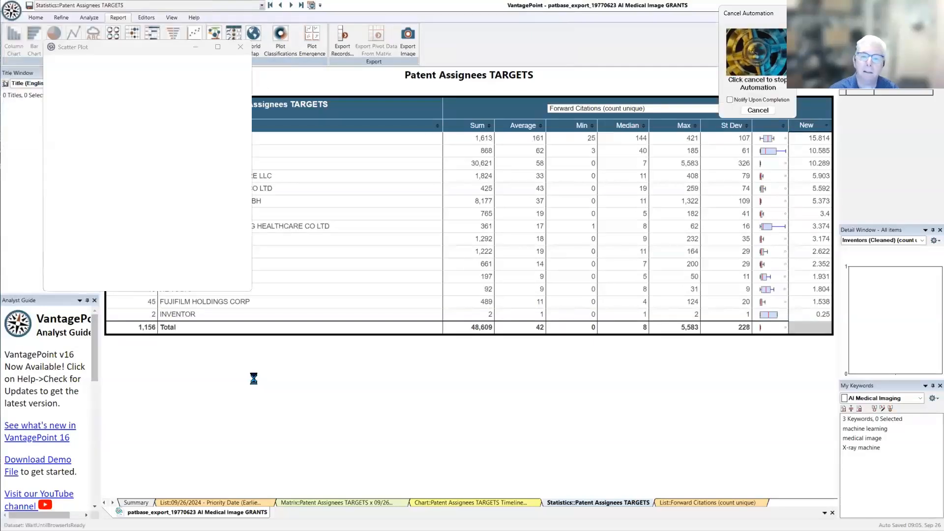
{"action": "left_click", "coordinate": [211, 69]}
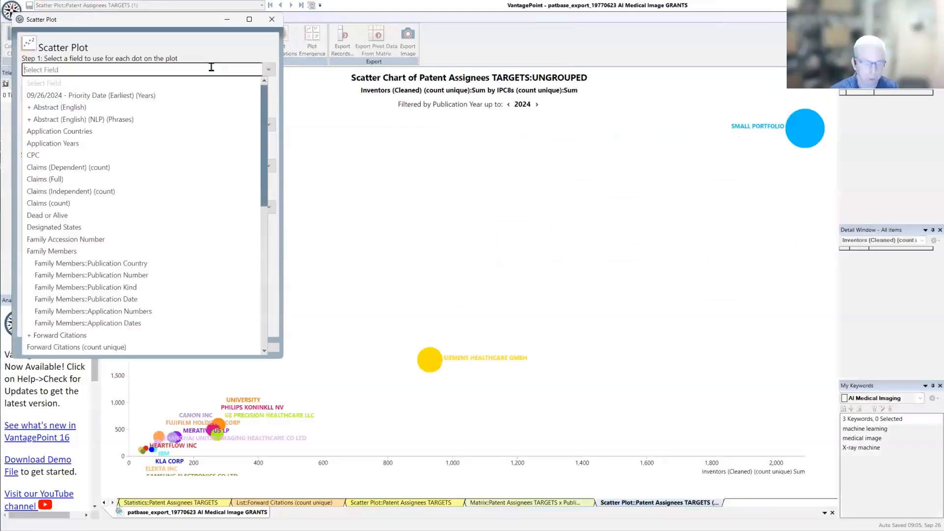
{"action": "type", "text": "tar"}
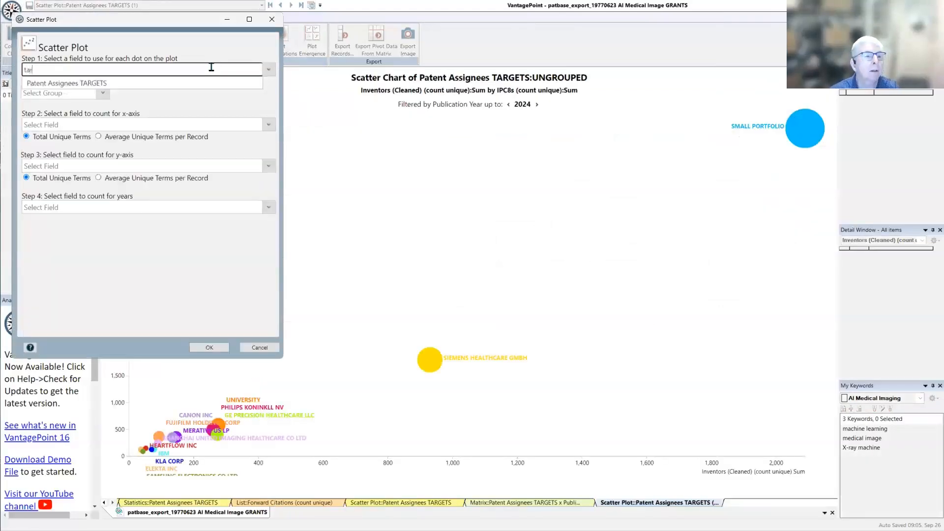
{"action": "left_click", "coordinate": [189, 84]}
{"action": "left_click", "coordinate": [113, 123]}
{"action": "type", "text": "(c"}
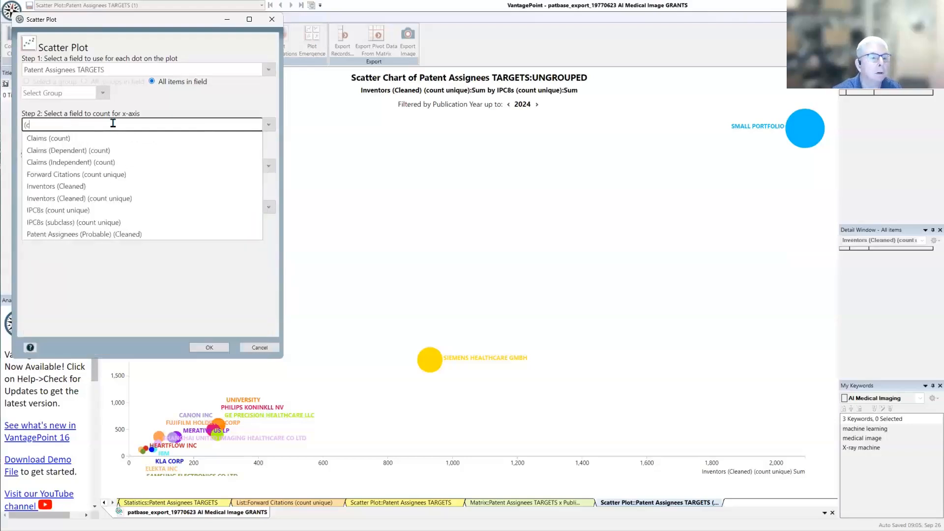
{"action": "left_click", "coordinate": [81, 199]}
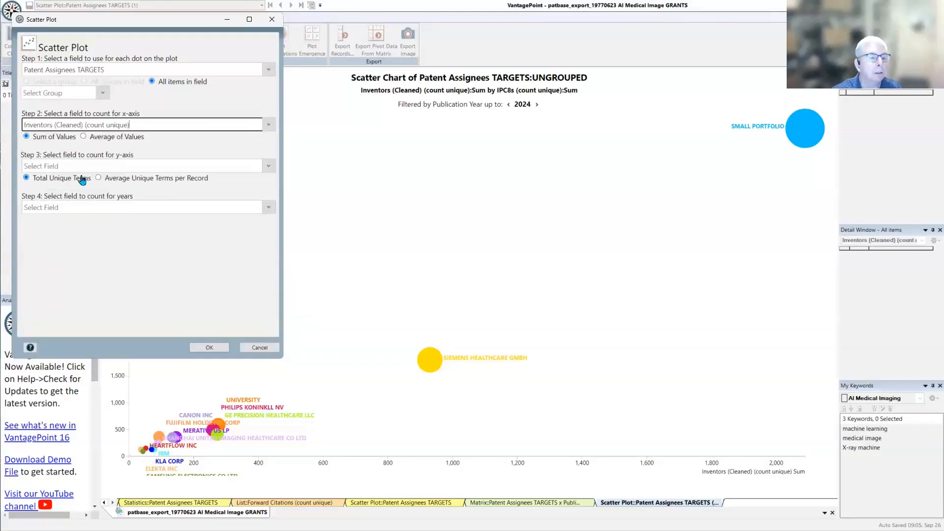
{"action": "left_click", "coordinate": [83, 137]}
Use the average of IPC8s (count unique) for the y-axis and Publication Year for the years, and generate the scatter plot.
{"action": "left_click", "coordinate": [86, 166]}
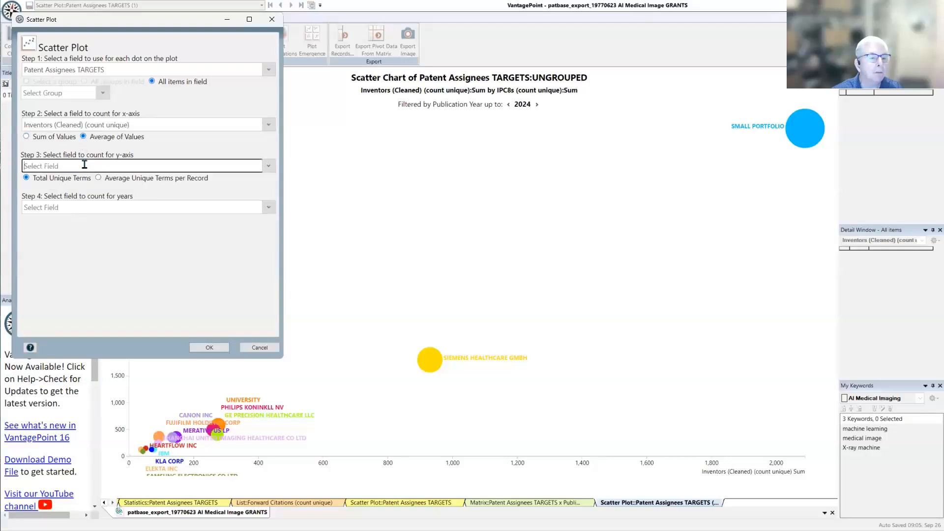
{"action": "type", "text": "ipc"}
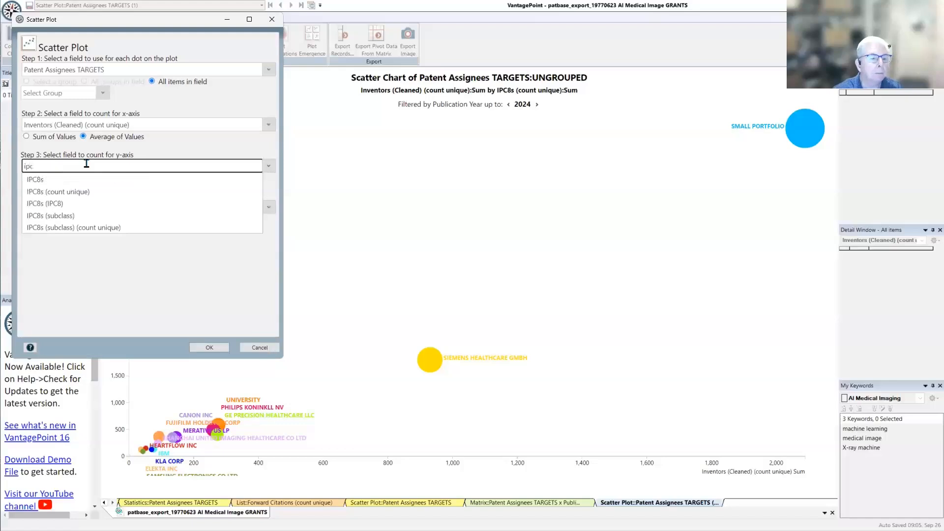
{"action": "left_click", "coordinate": [88, 191]}
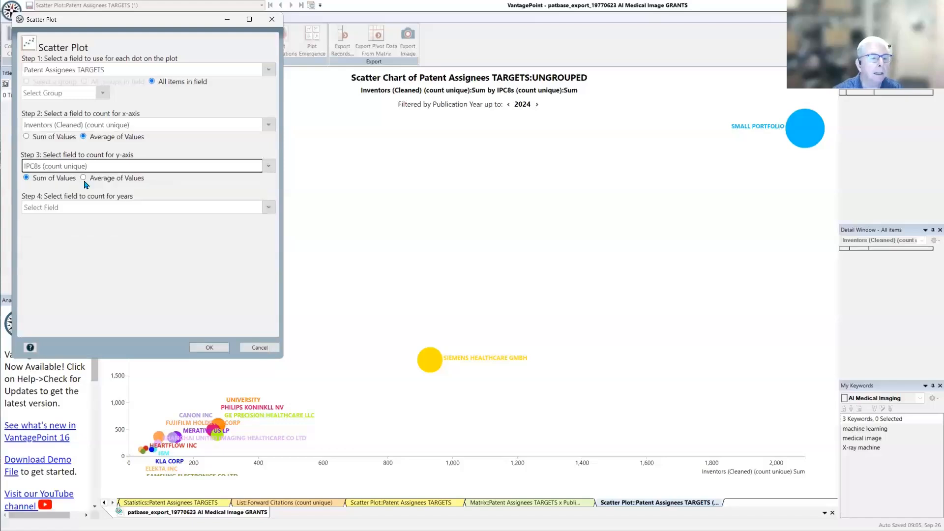
{"action": "left_click", "coordinate": [88, 207]}
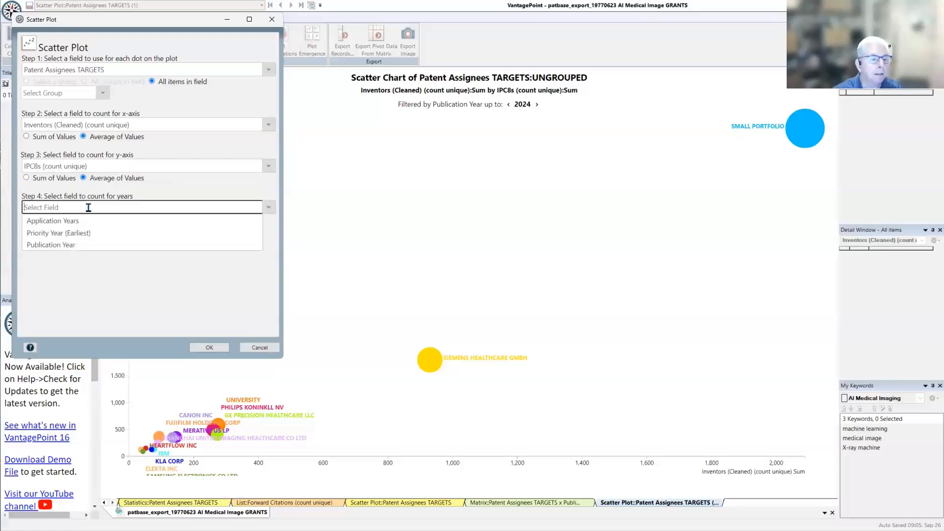
{"action": "left_click", "coordinate": [66, 245]}
{"action": "left_click", "coordinate": [209, 348]}
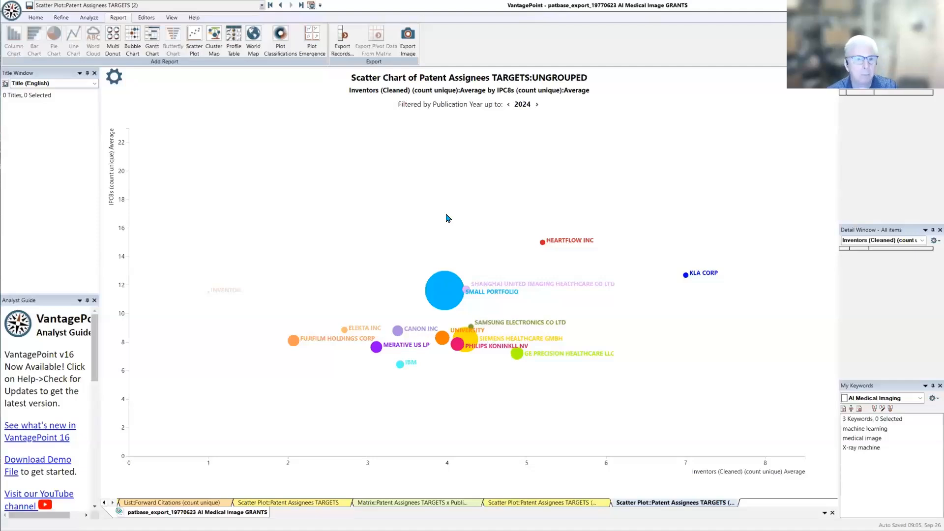
Create a profile table with all items in Patent Assignees TARGETS as its rows.
{"action": "left_click", "coordinate": [230, 45]}
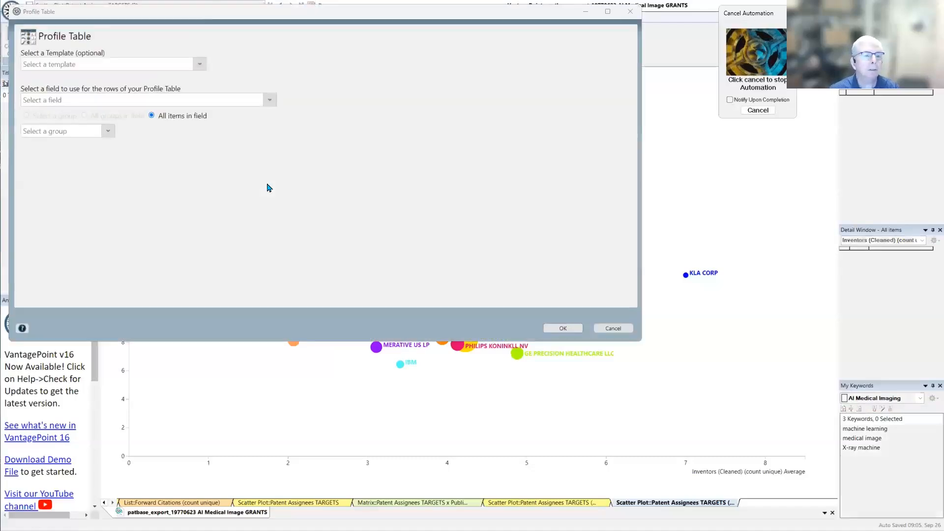
{"action": "left_click", "coordinate": [238, 101]}
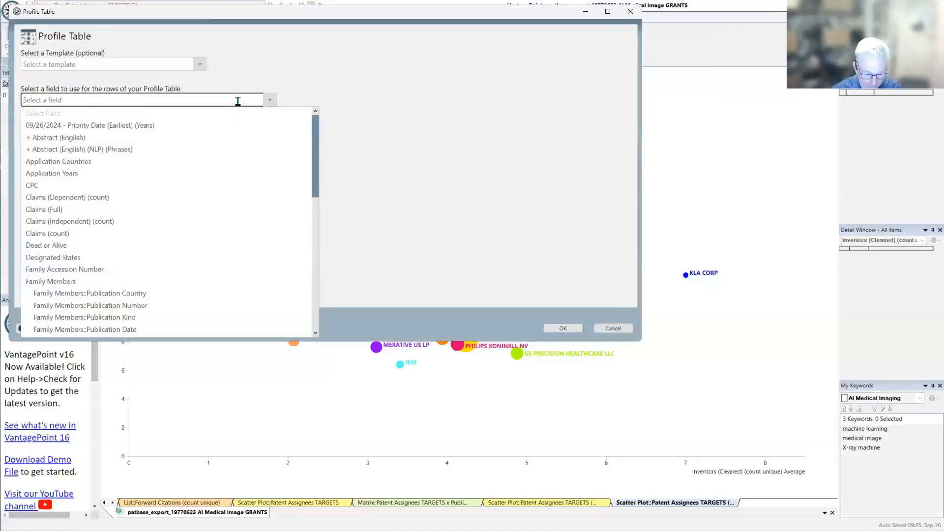
{"action": "type", "text": "tar"}
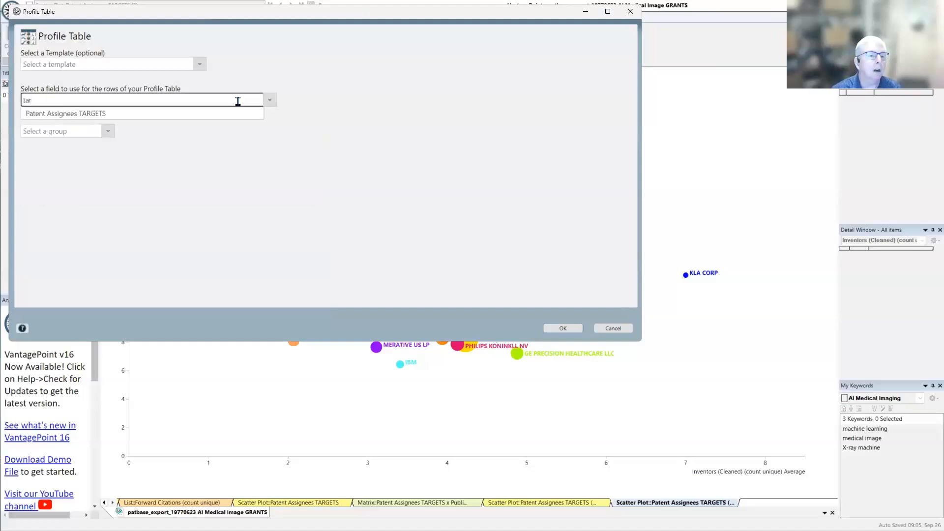
{"action": "left_click", "coordinate": [238, 114]}
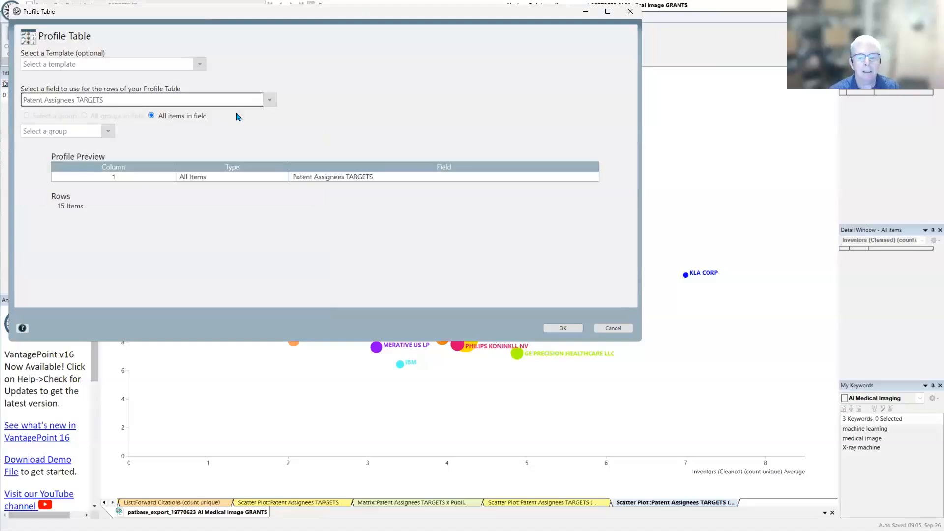
{"action": "left_click", "coordinate": [563, 328]}
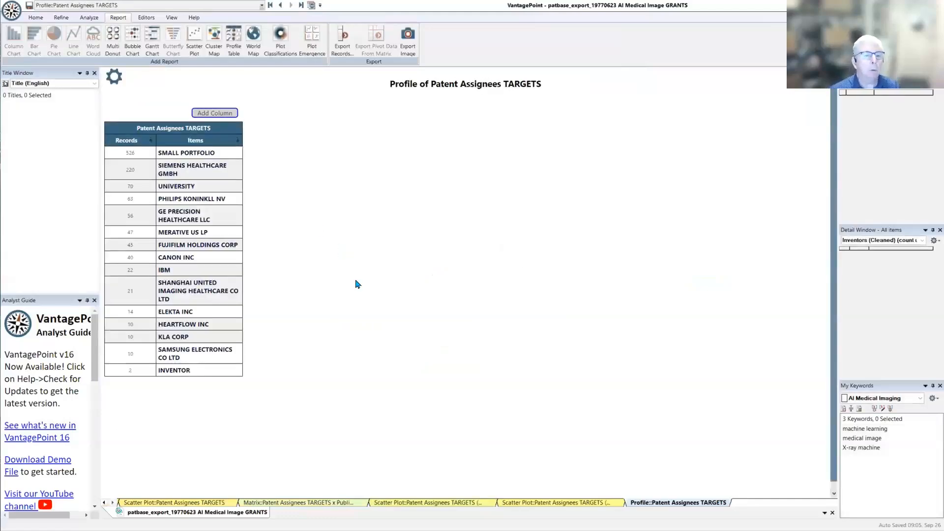
Add a statistics column to the profile table showing the average of Claims (count) for each assignee.
{"action": "left_click", "coordinate": [219, 114]}
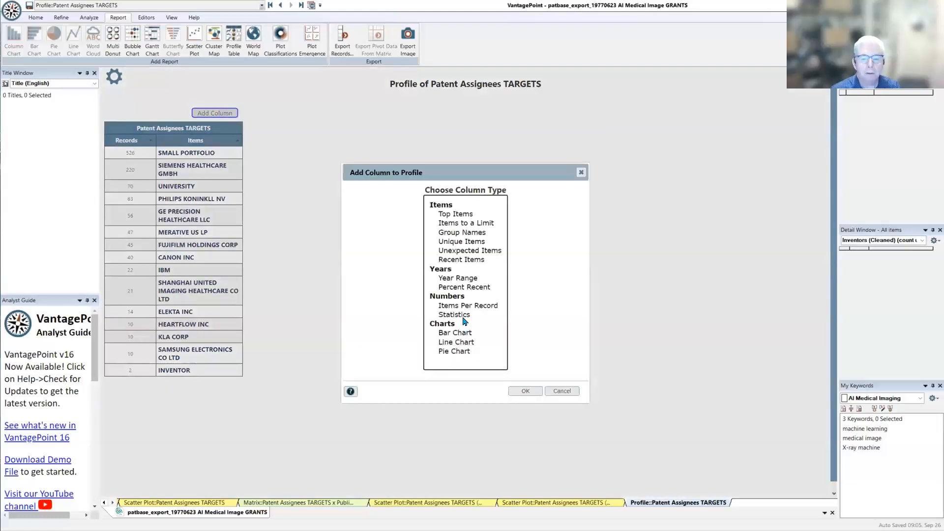
{"action": "left_click", "coordinate": [454, 314]}
{"action": "left_click", "coordinate": [415, 203]}
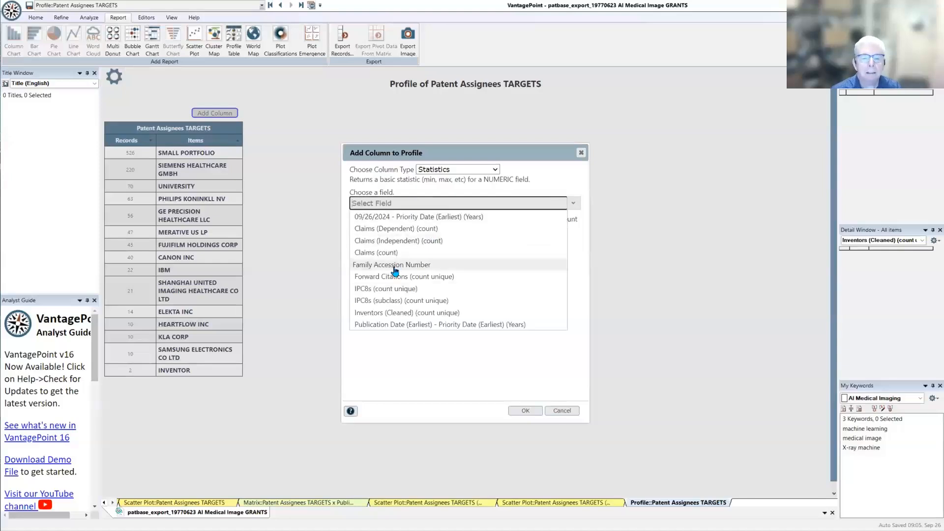
{"action": "left_click", "coordinate": [370, 254]}
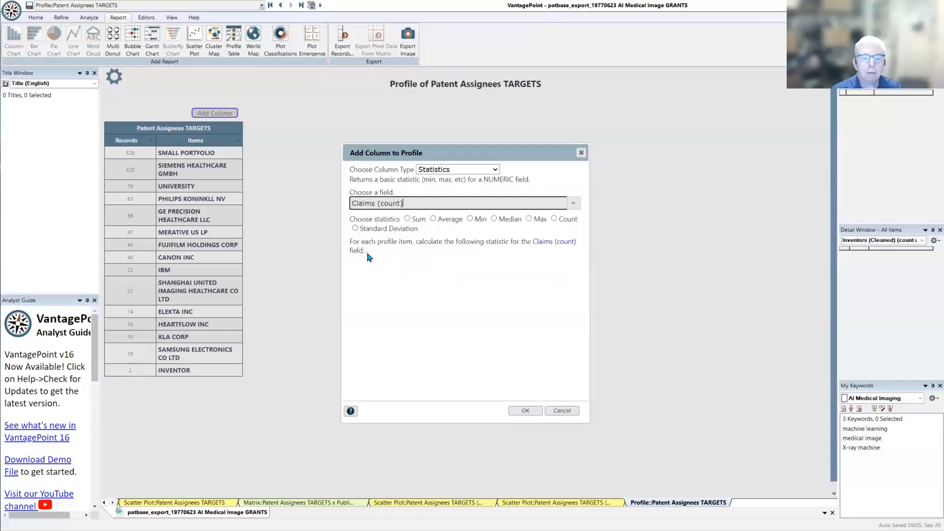
{"action": "left_click", "coordinate": [433, 219]}
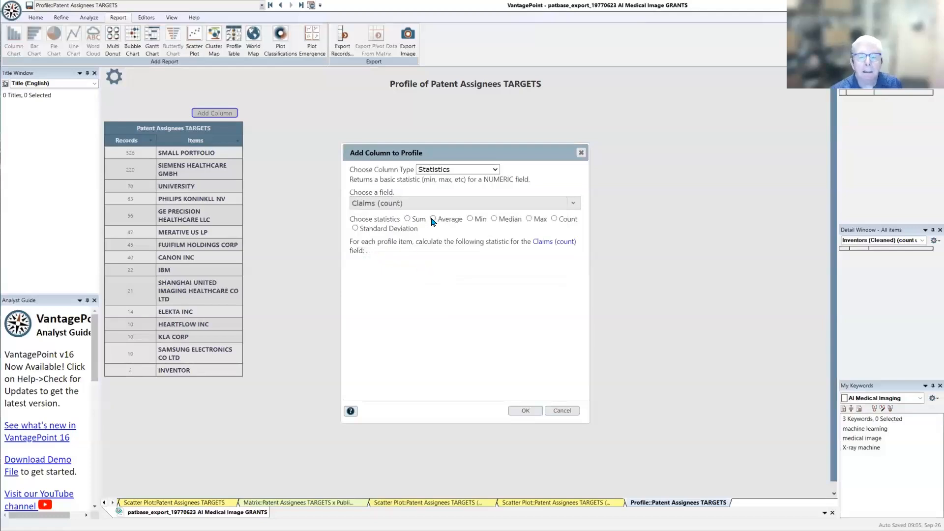
{"action": "left_click", "coordinate": [527, 413]}
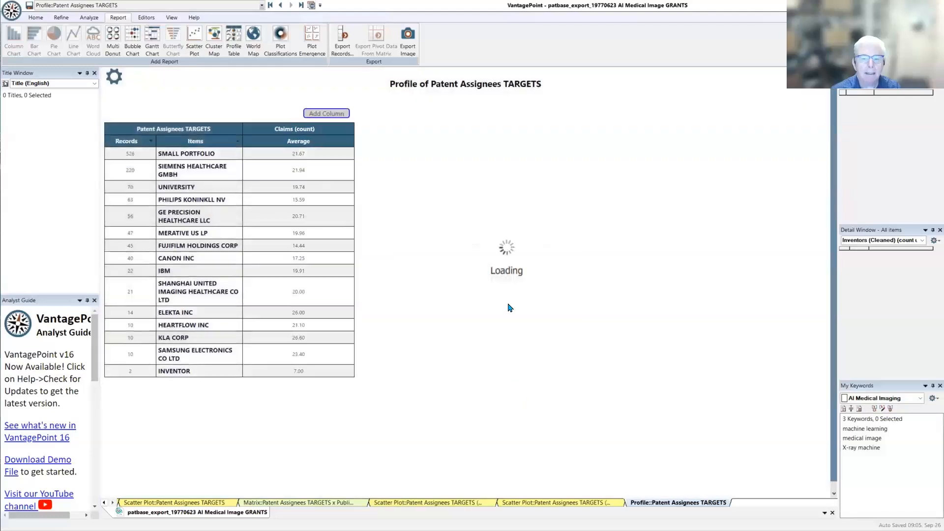
Add a statistics column with the average of Inventors (Cleaned) (count unique) to the profile table.
{"action": "left_click", "coordinate": [327, 114]}
{"action": "left_click", "coordinate": [445, 315]}
{"action": "left_click", "coordinate": [416, 203]}
{"action": "type", "text": "inv"}
{"action": "left_click", "coordinate": [418, 217]}
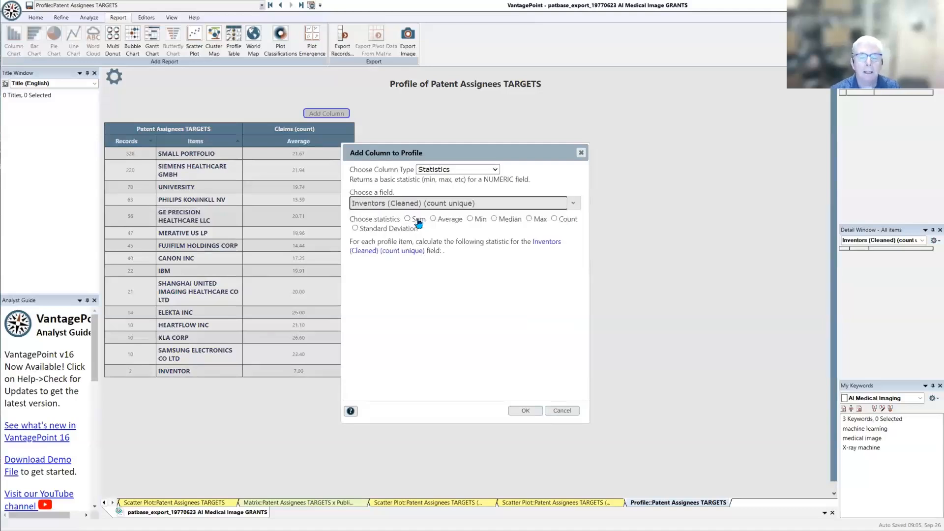
{"action": "left_click", "coordinate": [433, 218]}
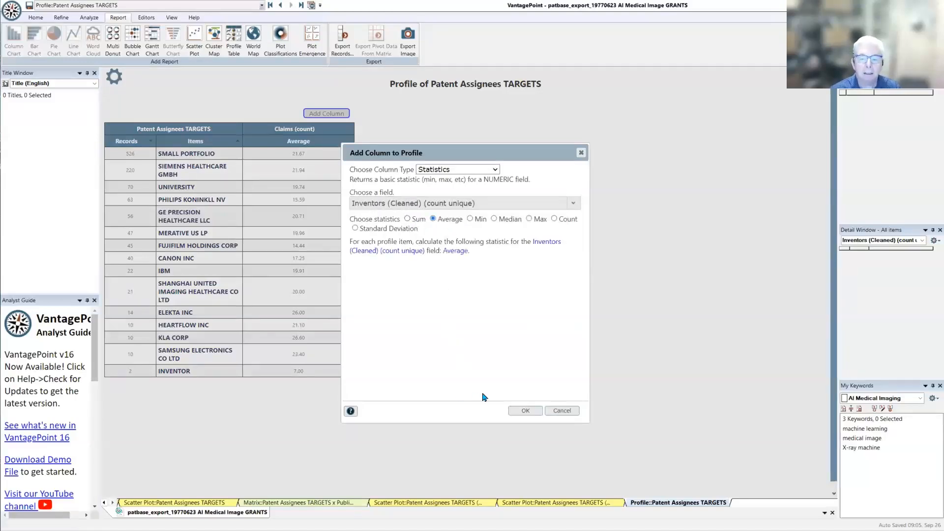
{"action": "left_click", "coordinate": [521, 411]}
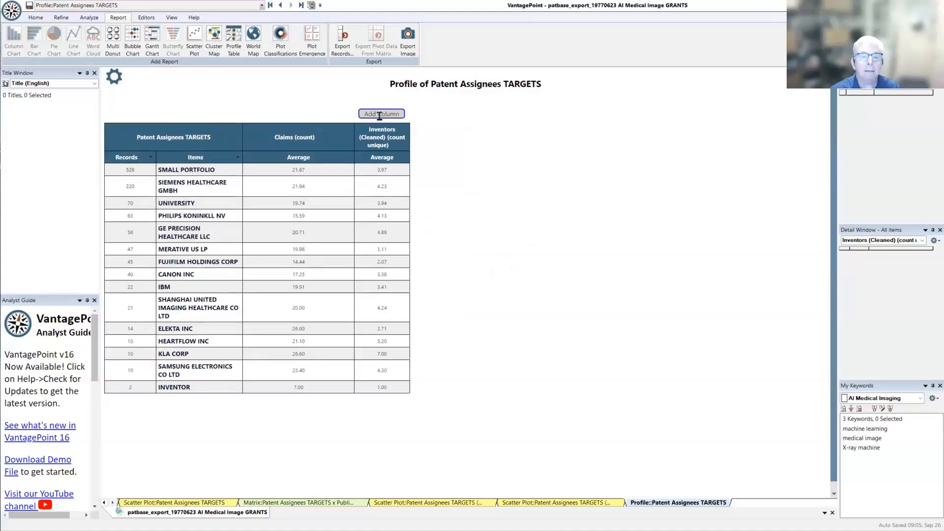
Add a statistics column with the average of IPC8s (count unique) to the profile table.
{"action": "left_click", "coordinate": [375, 114]}
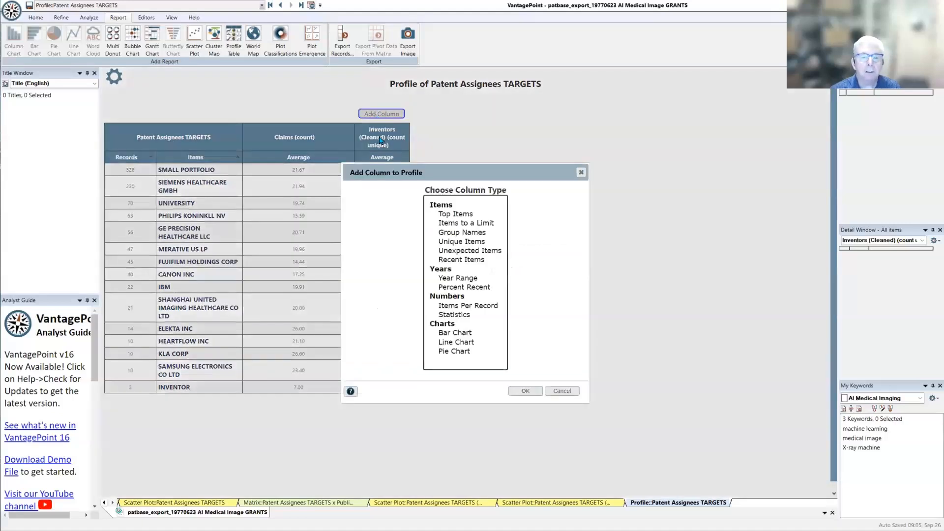
{"action": "left_click", "coordinate": [443, 315]}
{"action": "left_click", "coordinate": [428, 200]}
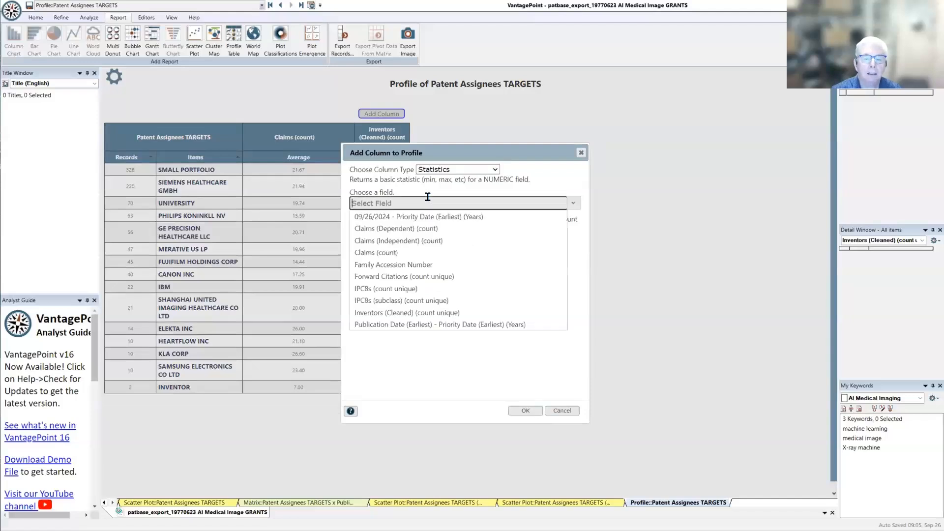
{"action": "type", "text": "ipc"}
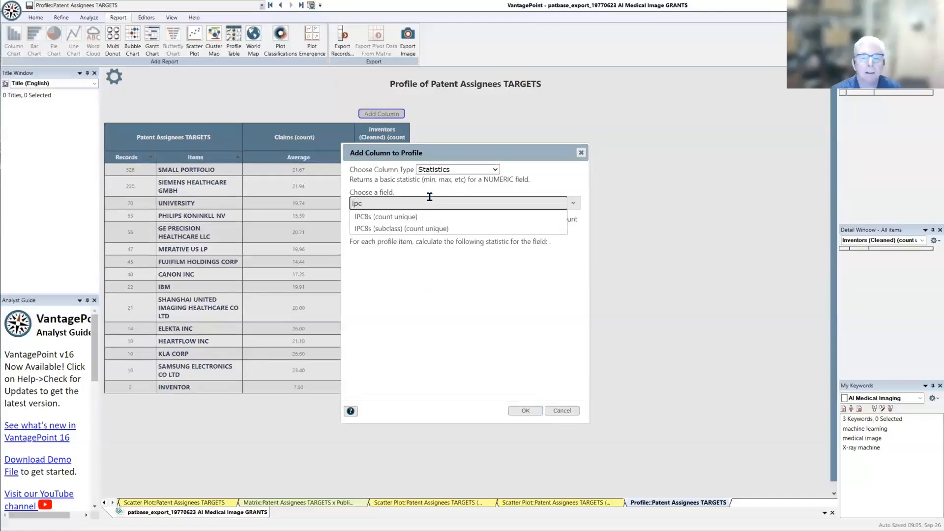
{"action": "left_click", "coordinate": [387, 217]}
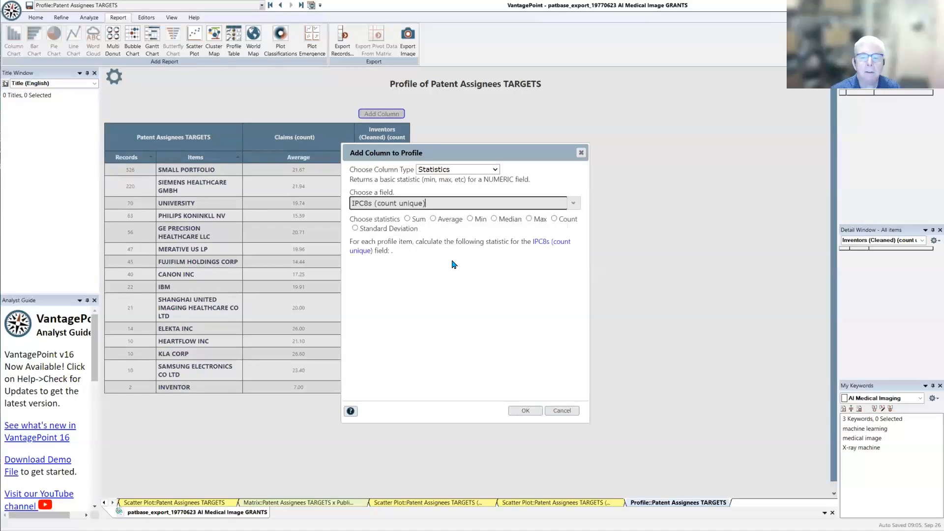
{"action": "left_click", "coordinate": [433, 219]}
{"action": "left_click", "coordinate": [525, 411]}
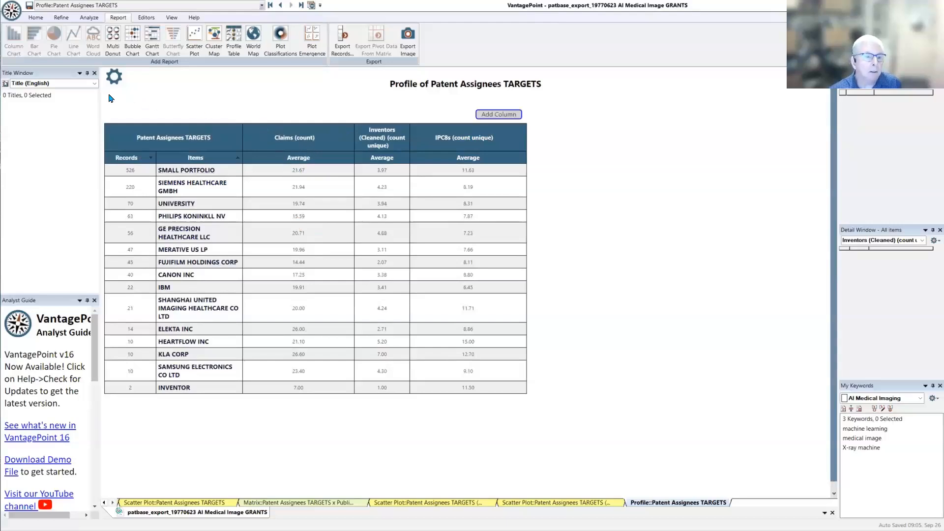
Export the finished profile table of Patent Assignees TARGETS to an Excel file.
{"action": "left_click", "coordinate": [114, 79]}
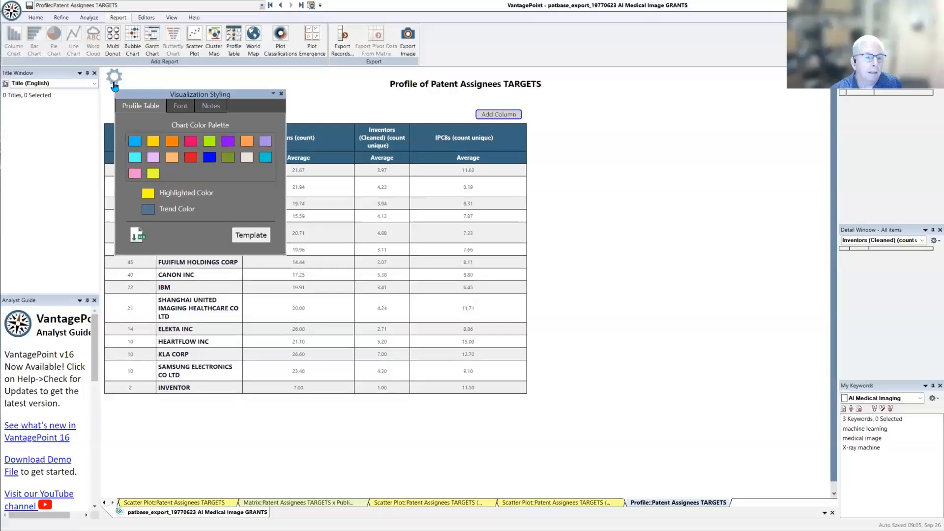
{"action": "left_click", "coordinate": [134, 241]}
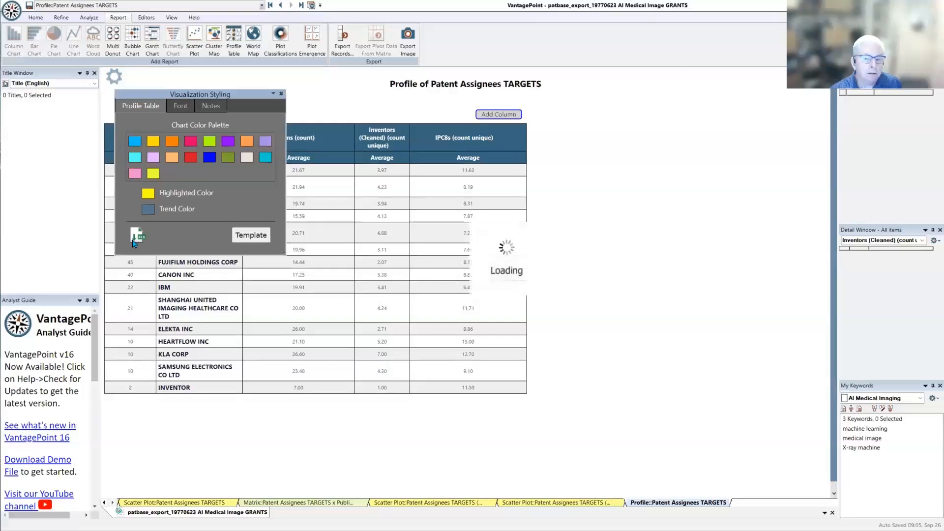